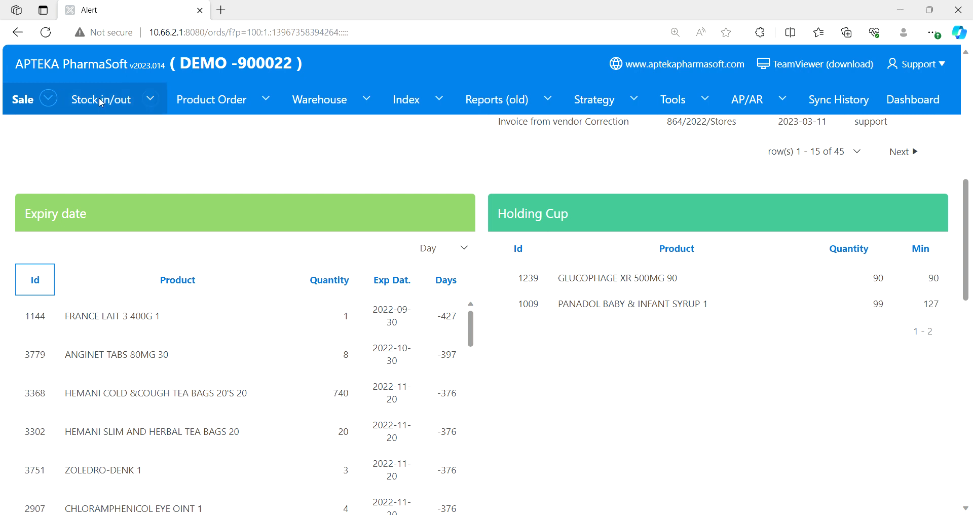
- Start a new stock-in invoice and choose APTEKA PHARMASOFT as the vendor
{"action": "left_click", "coordinate": [151, 99]}
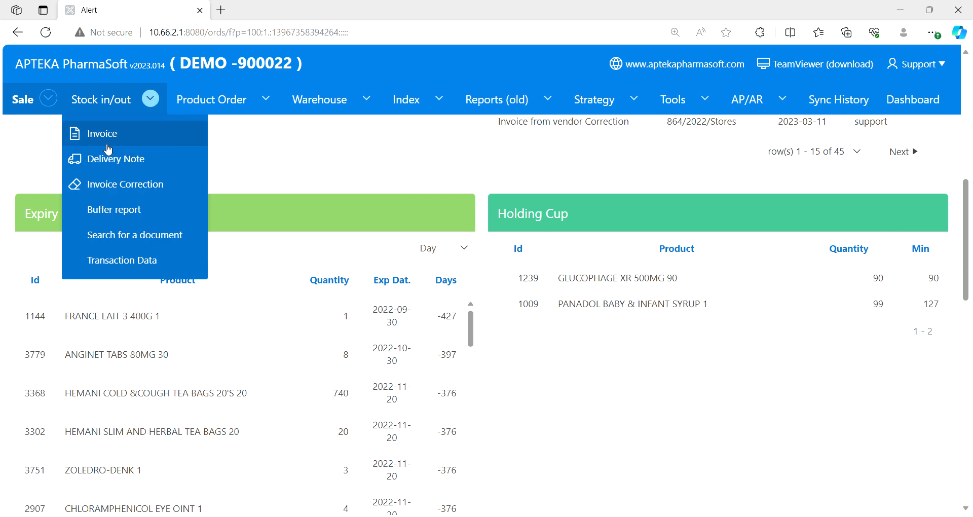
{"action": "left_click", "coordinate": [129, 138]}
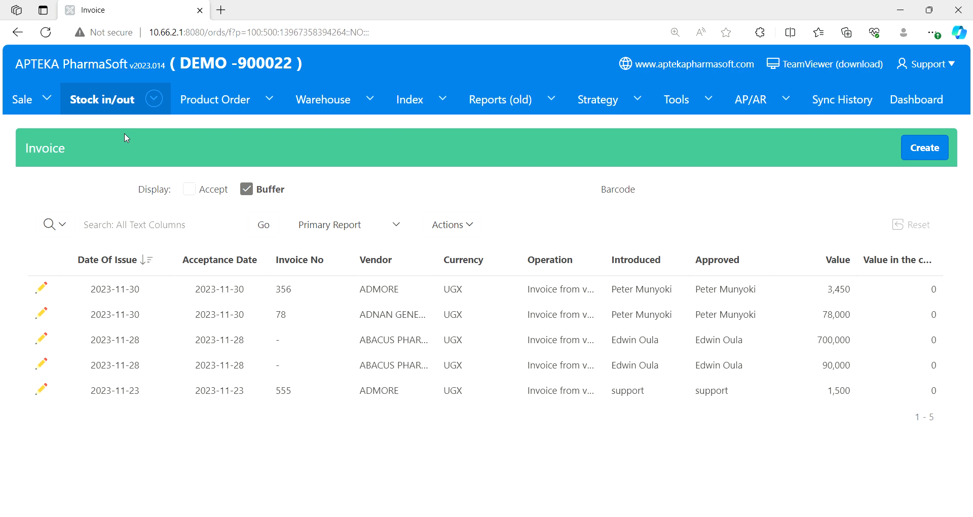
{"action": "left_click", "coordinate": [929, 152]}
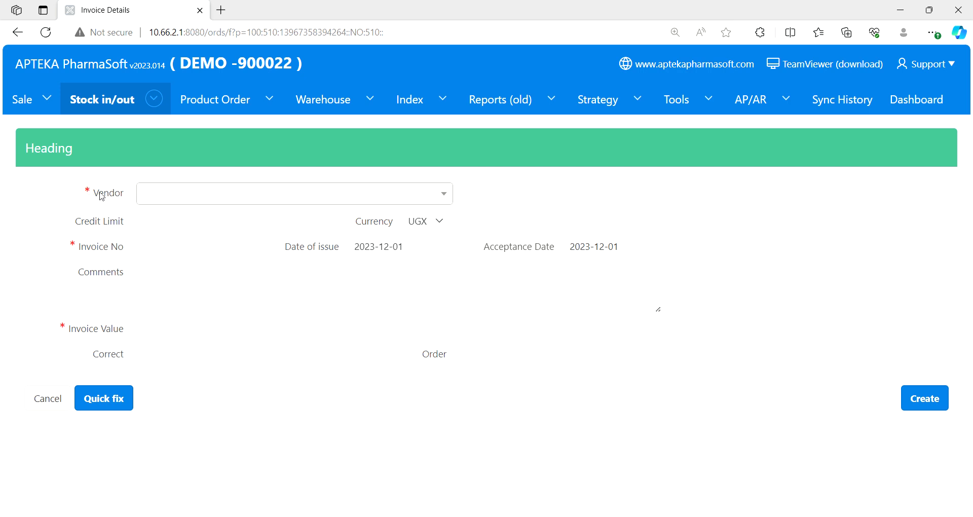
{"action": "left_click", "coordinate": [163, 194]}
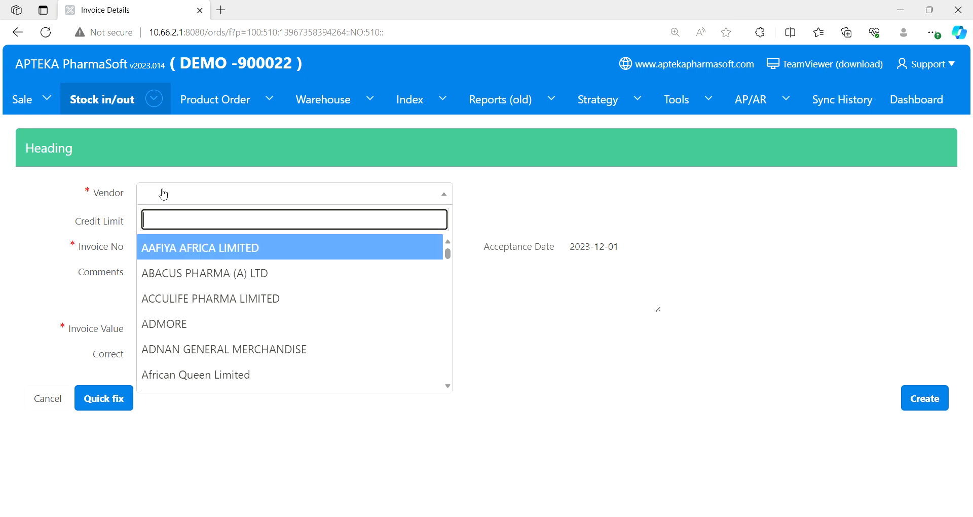
{"action": "type", "text": "apte"}
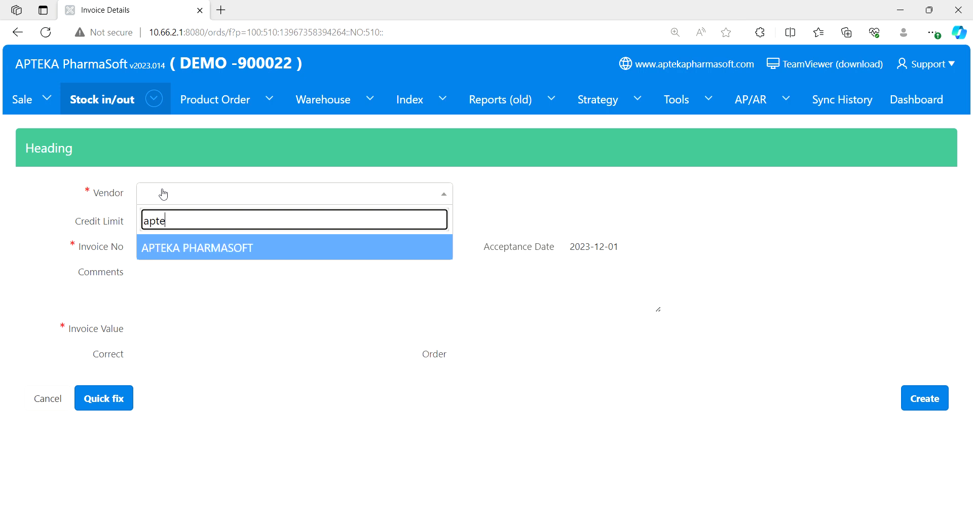
{"action": "left_click", "coordinate": [198, 254]}
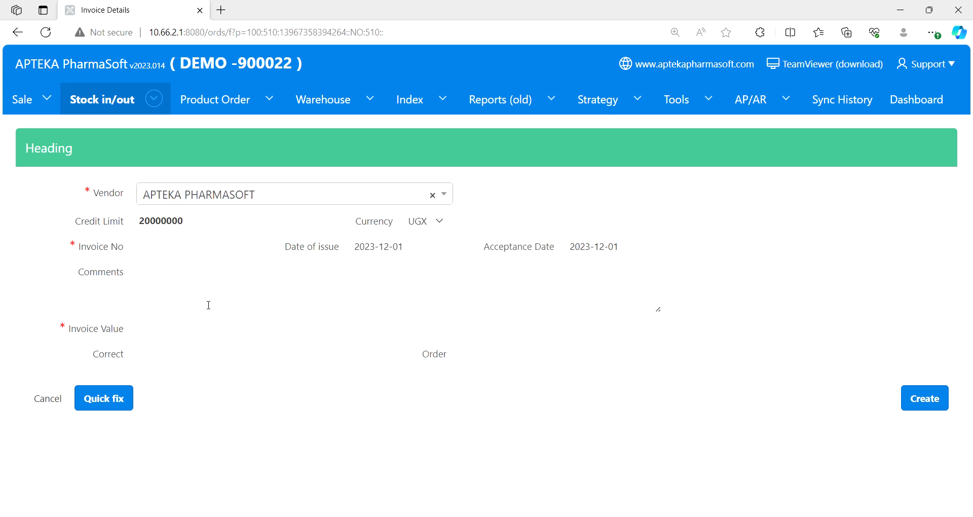
- Enter invoice number 1623BL and an invoice value of 2300000, and create the invoice heading
{"action": "left_click", "coordinate": [185, 251]}
{"action": "type", "text": "1623BL"}
{"action": "left_click", "coordinate": [158, 335]}
{"action": "type", "text": "2300000"}
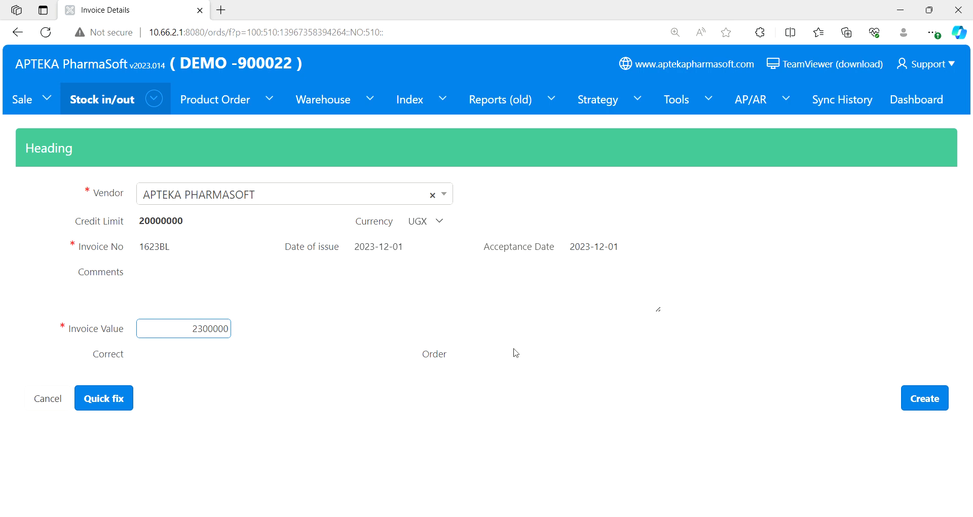
{"action": "left_click", "coordinate": [927, 402]}
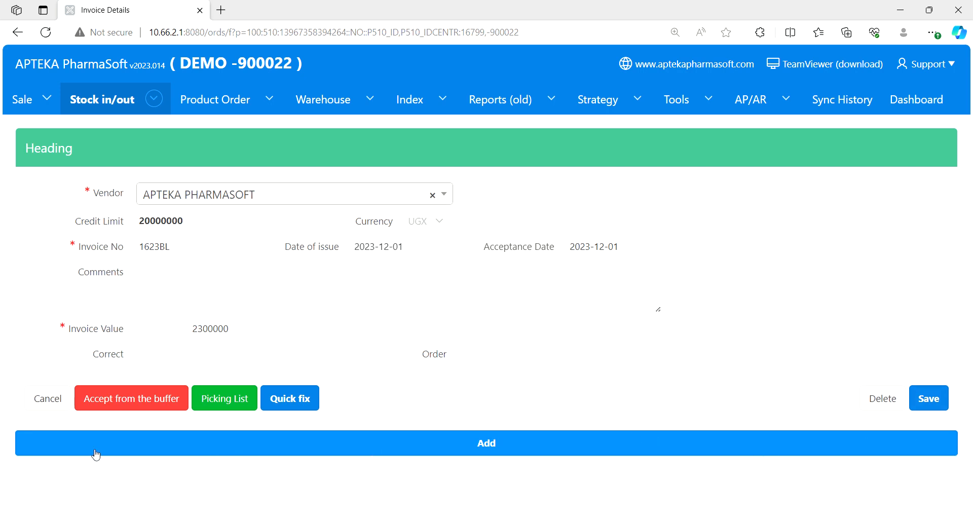
- Add a product line to the invoice and select DIAZEPAM INJ 5 mg/ml 10 Injection from Swiss Parenterals as its product
{"action": "left_click", "coordinate": [499, 446]}
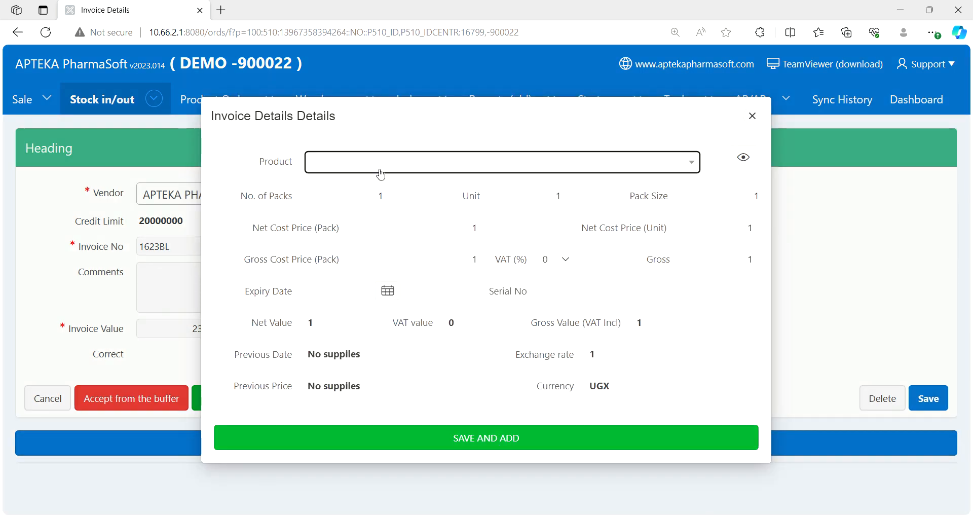
{"action": "left_click", "coordinate": [377, 166]}
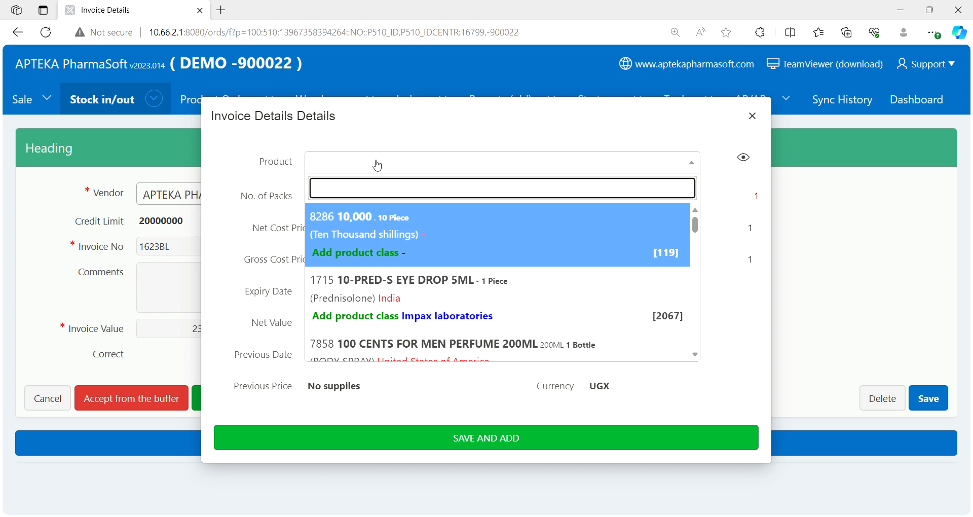
{"action": "type", "text": "DIAPE"}
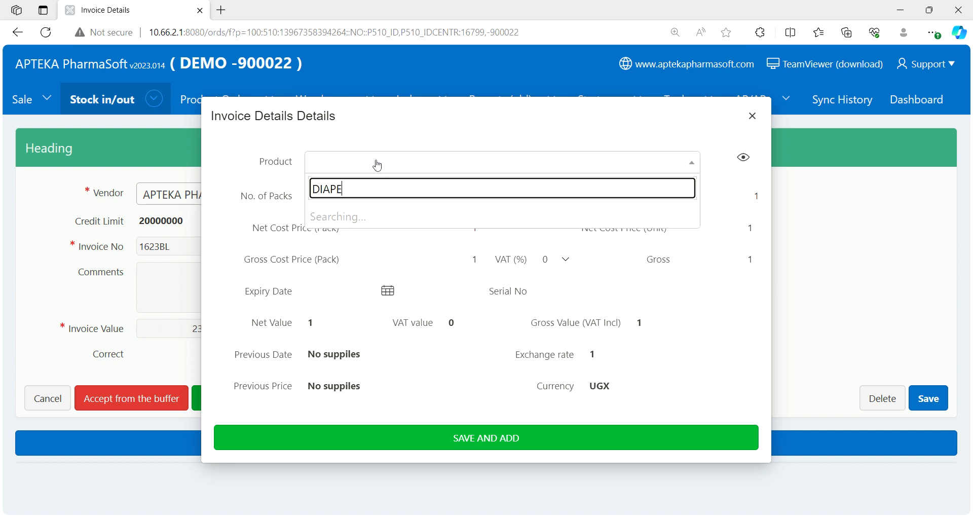
{"action": "type", "text": "M IN"}
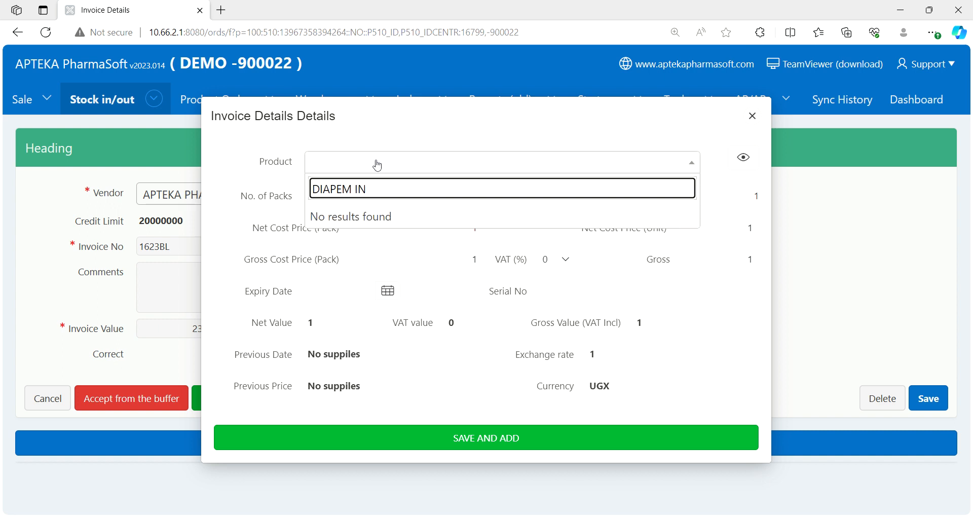
{"action": "key", "text": "BackSpace"}
{"action": "key", "text": "BackSpace"}
{"action": "key", "text": "BackSpace"}
{"action": "key", "text": "BackSpace"}
{"action": "key", "text": "BackSpace"}
{"action": "key", "text": "BackSpace"}
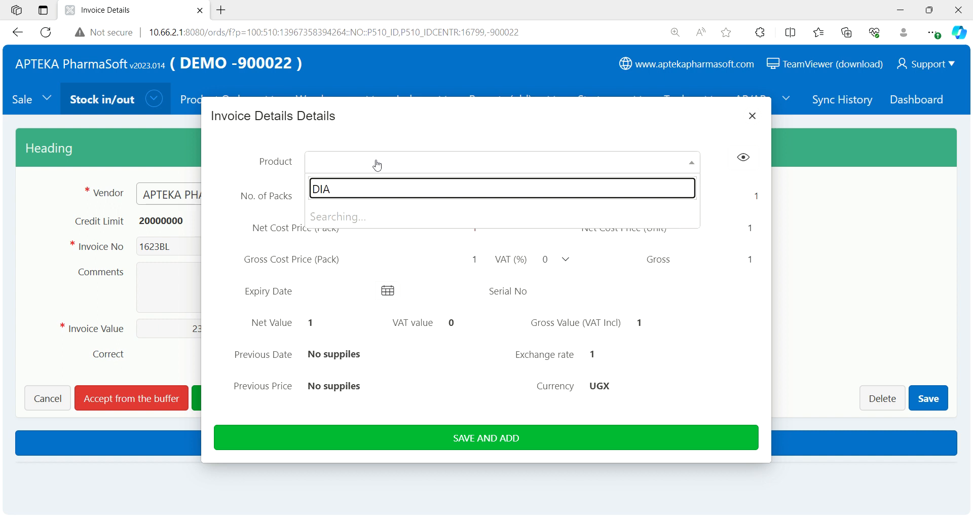
{"action": "type", "text": "Z"}
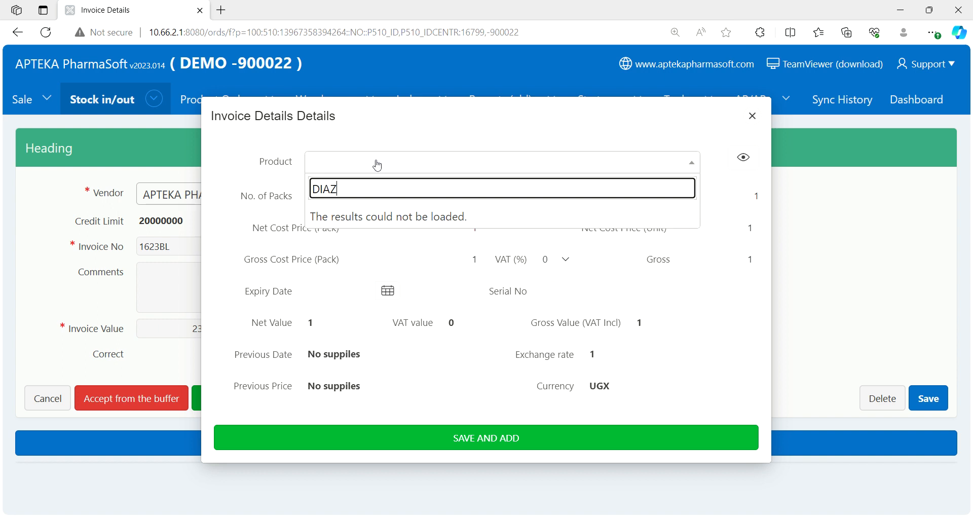
{"action": "type", "text": "EPA"}
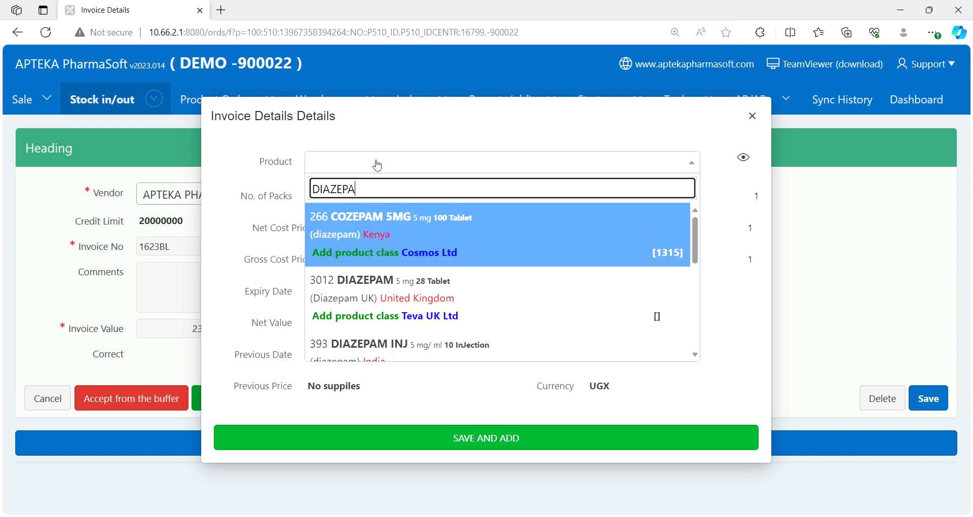
{"action": "type", "text": "M"}
{"action": "key", "text": "Down"}
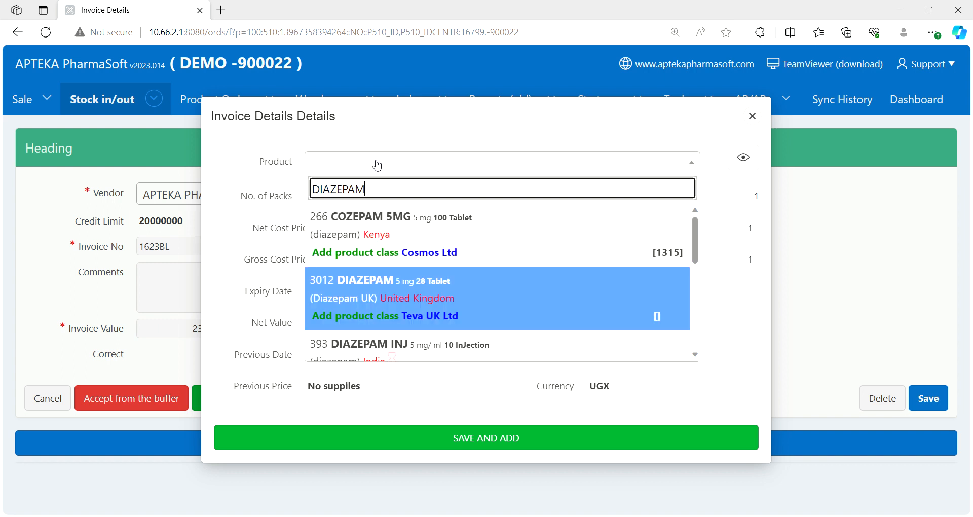
{"action": "key", "text": "Down"}
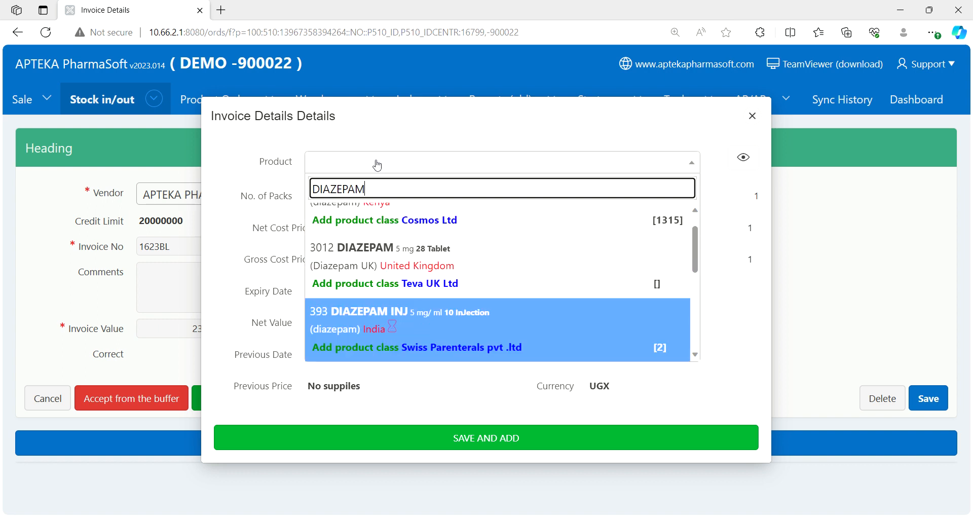
{"action": "key", "text": "Return"}
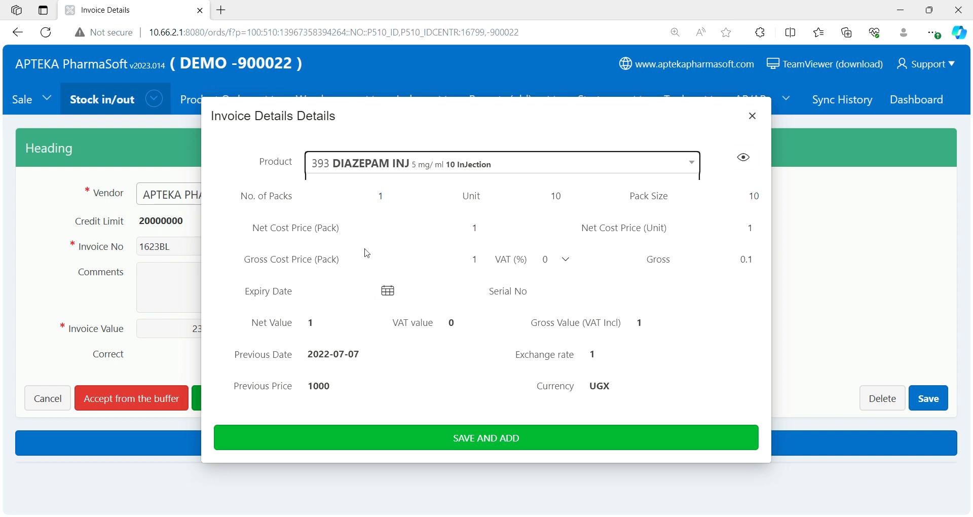
- Set the unit quantity of the diazepam line to 2
{"action": "left_click", "coordinate": [380, 196]}
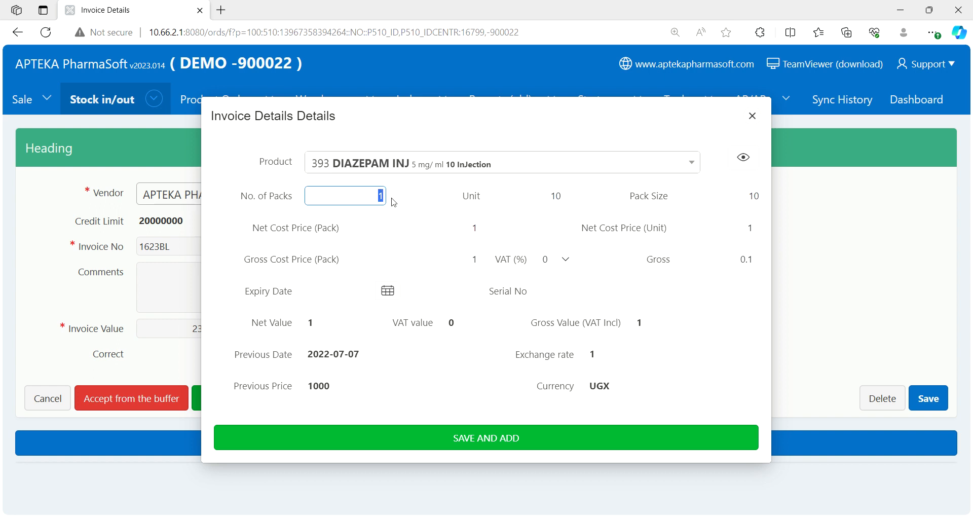
{"action": "left_click", "coordinate": [390, 198]}
{"action": "left_click", "coordinate": [381, 197]}
{"action": "left_click", "coordinate": [406, 200]}
{"action": "left_click", "coordinate": [555, 199]}
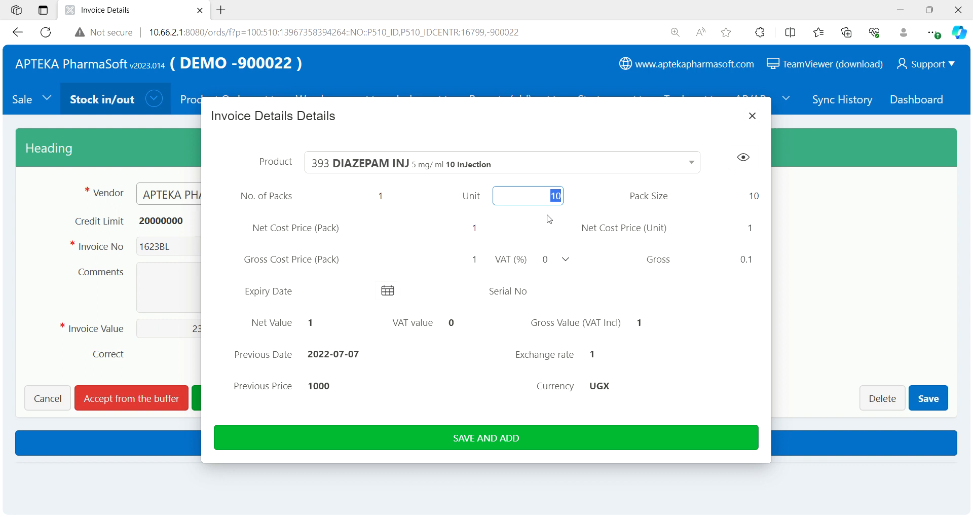
{"action": "type", "text": "2"}
{"action": "double_click", "coordinate": [557, 196]}
{"action": "left_click", "coordinate": [455, 198]}
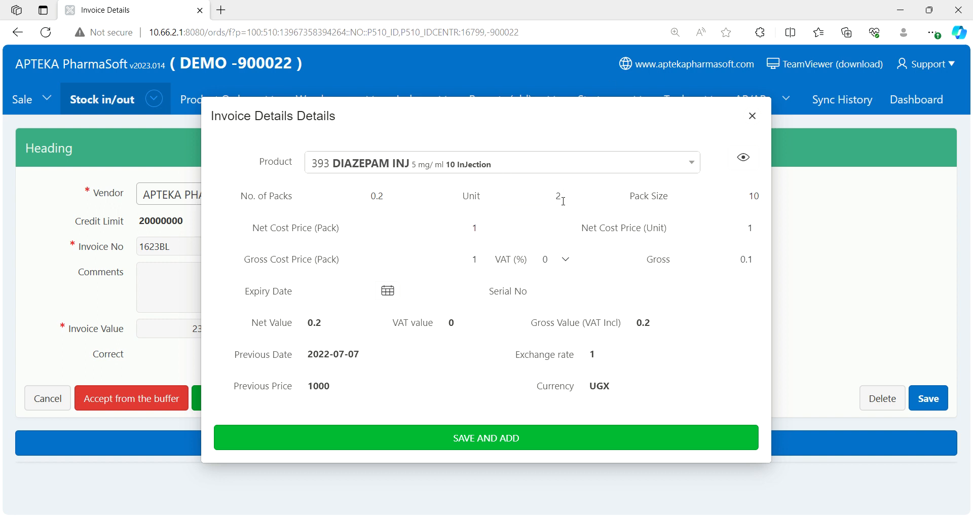
- Set the number of packs for the diazepam injection to 5
{"action": "double_click", "coordinate": [375, 197]}
{"action": "type", "text": "5"}
{"action": "left_click", "coordinate": [523, 221]}
{"action": "left_click", "coordinate": [744, 203]}
{"action": "left_click", "coordinate": [504, 222]}
- Set the net cost price per pack of the diazepam injection to 10000
{"action": "left_click_drag", "start_coordinate": [254, 228], "coordinate": [341, 234]}
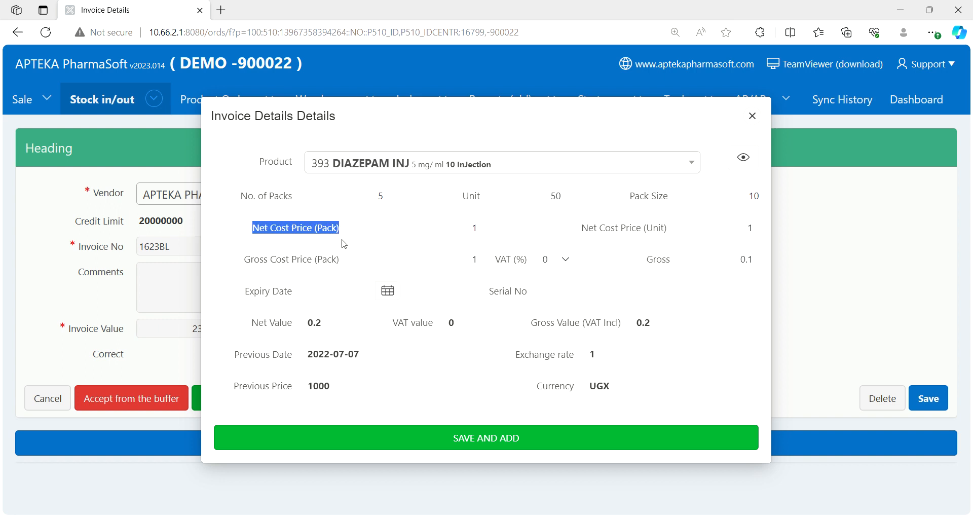
{"action": "left_click", "coordinate": [344, 244]}
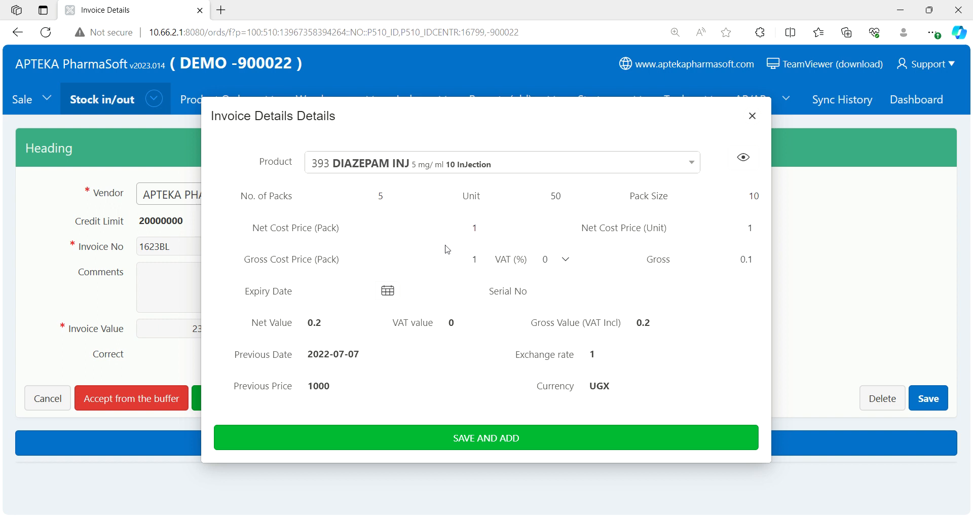
{"action": "left_click", "coordinate": [479, 235]}
{"action": "type", "text": "000"}
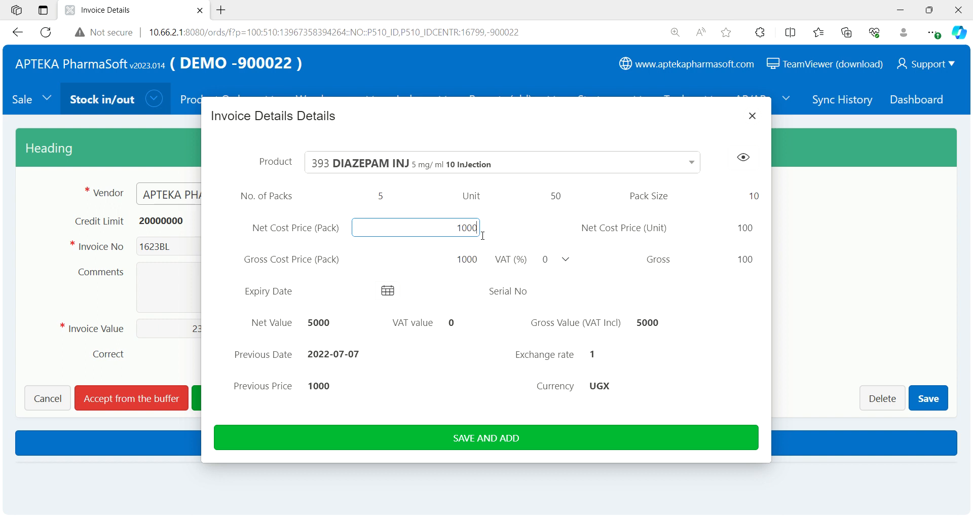
{"action": "type", "text": "0"}
{"action": "left_click", "coordinate": [492, 229]}
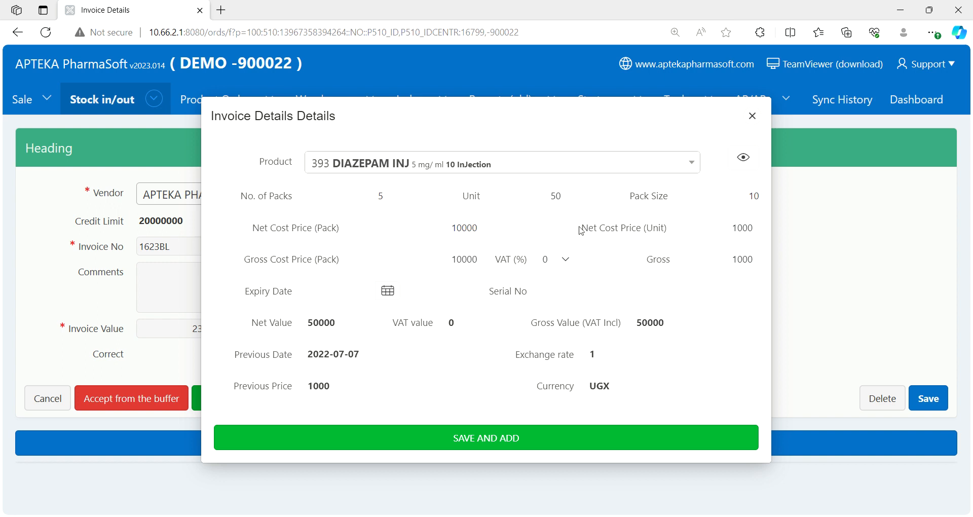
{"action": "left_click", "coordinate": [754, 198]}
{"action": "double_click", "coordinate": [753, 198]}
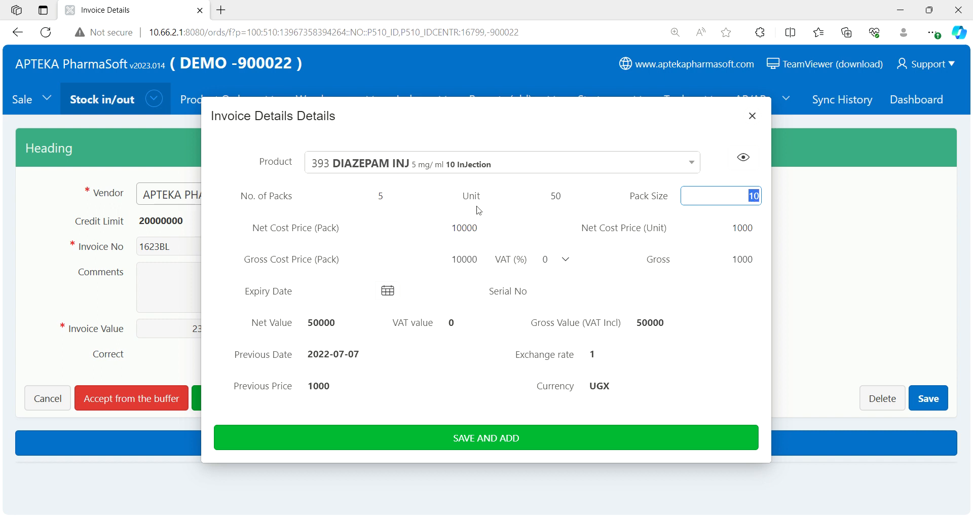
{"action": "left_click", "coordinate": [454, 231]}
{"action": "double_click", "coordinate": [484, 228]}
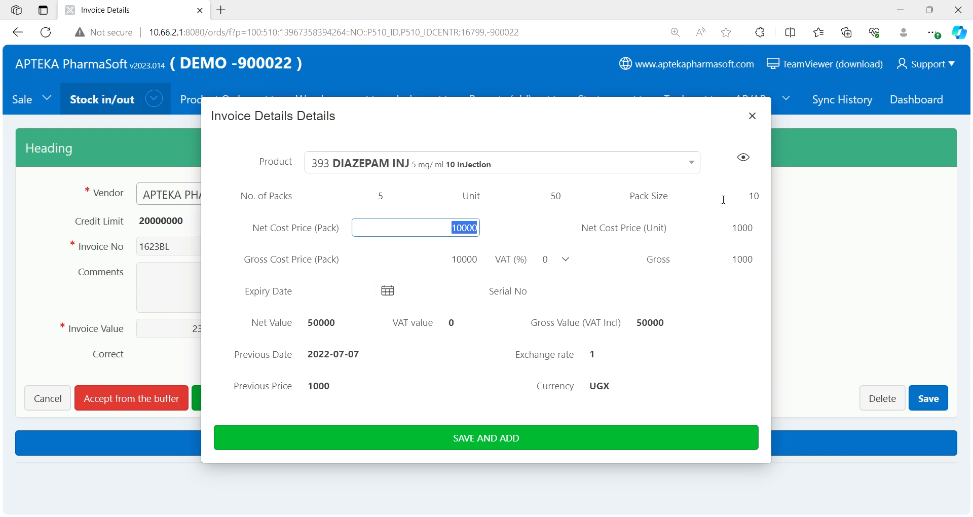
{"action": "left_click", "coordinate": [749, 201]}
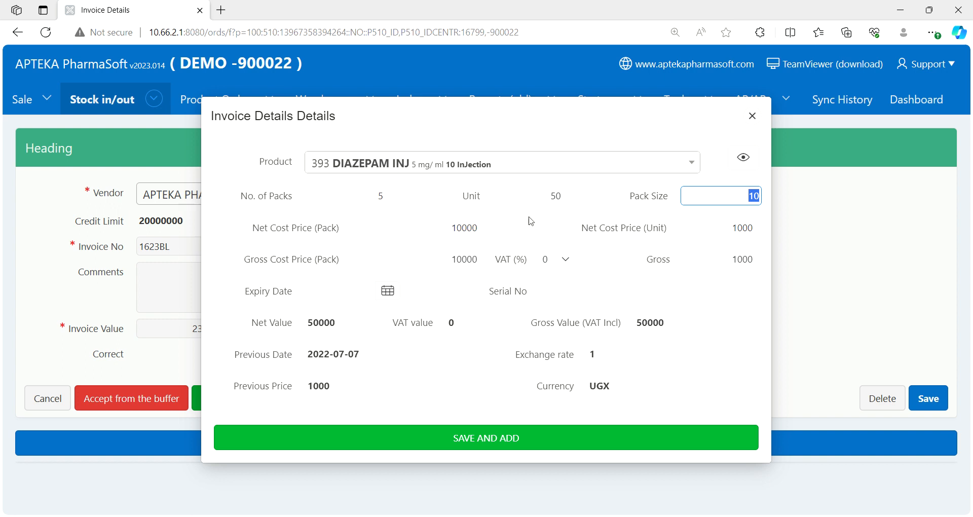
- Change the diazepam line's unit quantity to 2 and check the gross value including VAT
{"action": "left_click", "coordinate": [537, 203]}
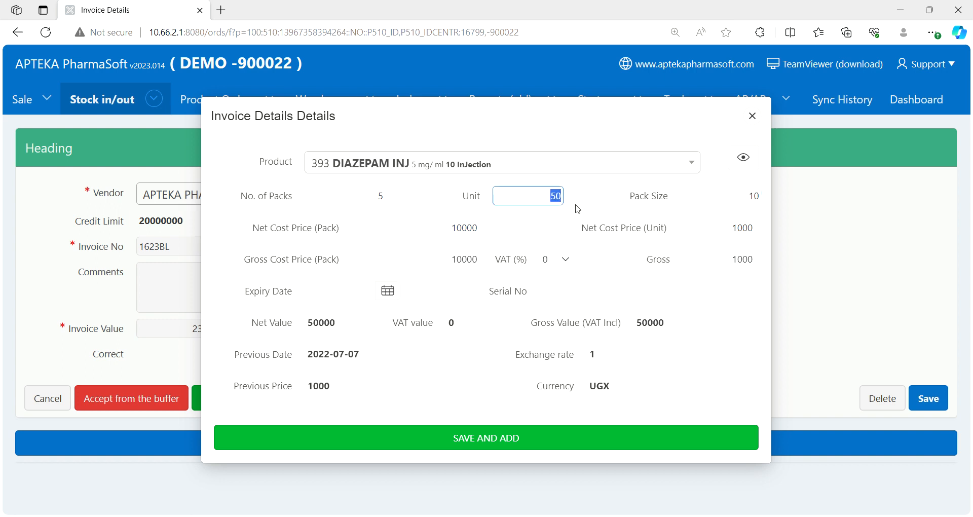
{"action": "type", "text": "2"}
{"action": "left_click", "coordinate": [540, 223]}
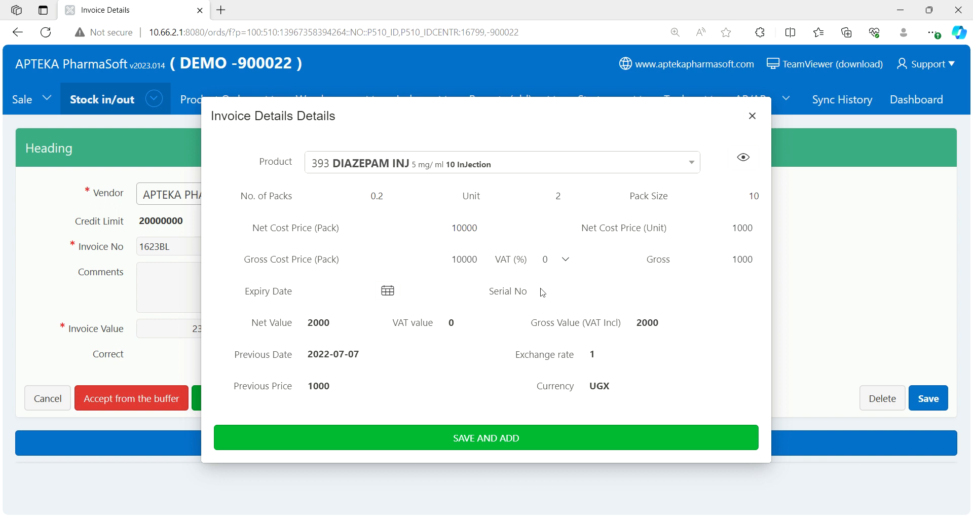
{"action": "mouse_move", "coordinate": [636, 329]}
{"action": "left_mouse_down"}
{"action": "mouse_move", "coordinate": [662, 330]}
{"action": "mouse_move", "coordinate": [629, 333]}
{"action": "left_mouse_up"}
{"action": "double_click", "coordinate": [642, 329]}
{"action": "left_click", "coordinate": [664, 341]}
- Restore the number of packs on the diazepam line to 5
{"action": "left_click", "coordinate": [379, 197]}
{"action": "type", "text": "5"}
{"action": "left_click", "coordinate": [708, 342]}
- Set the expiry date of the diazepam injection to 2027-09-01
{"action": "left_click", "coordinate": [362, 298]}
{"action": "type", "text": "2027"}
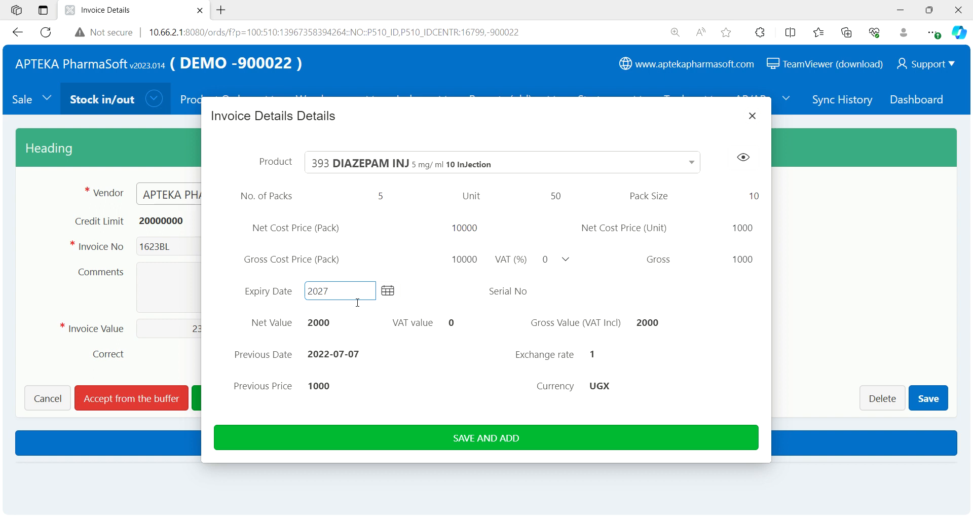
{"action": "type", "text": "-09-01"}
- Enter serial number 455IL for the diazepam injection and save the line to the invoice
{"action": "left_click", "coordinate": [589, 298]}
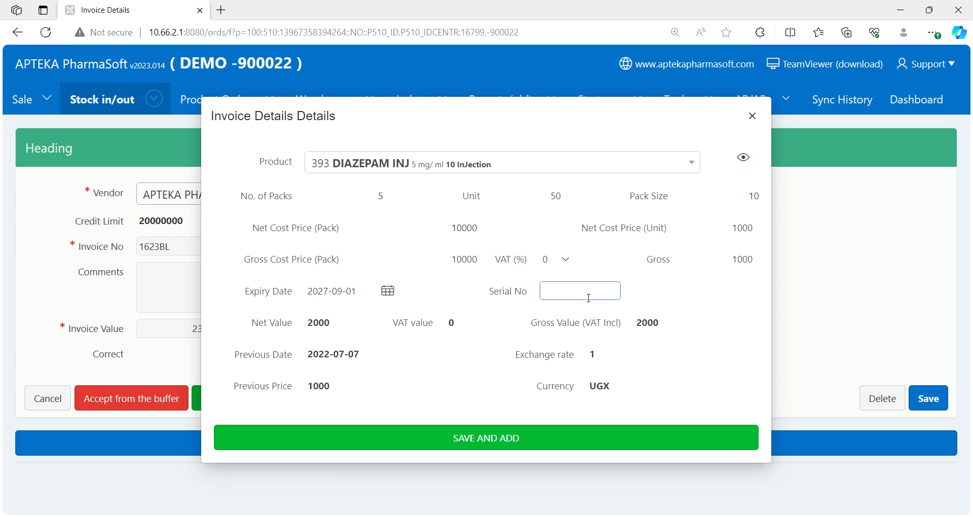
{"action": "type", "text": "455IL"}
{"action": "left_click", "coordinate": [502, 438]}
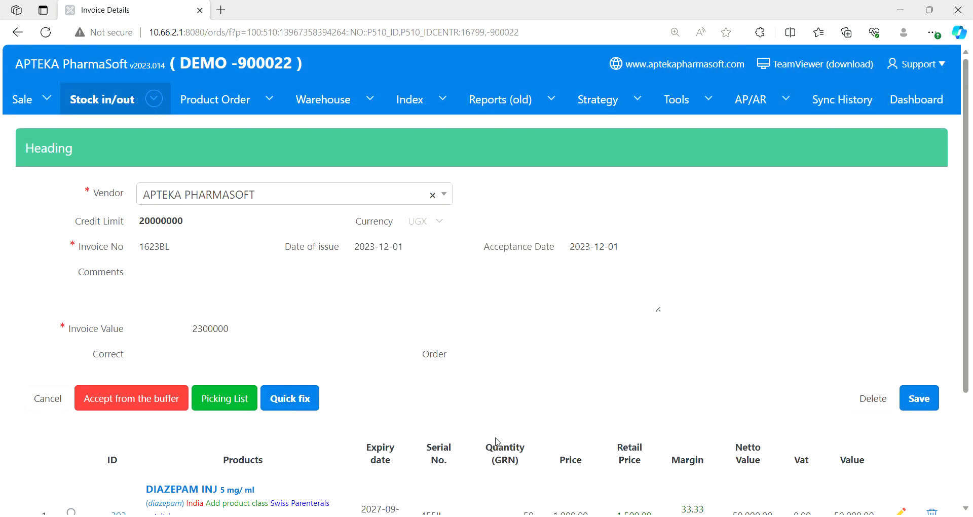
- Start a new product line on the invoice and search the products for DICLOFENAC
{"action": "scroll", "coordinate": [943, 367], "scroll_direction": "down", "scroll_amount": 3}
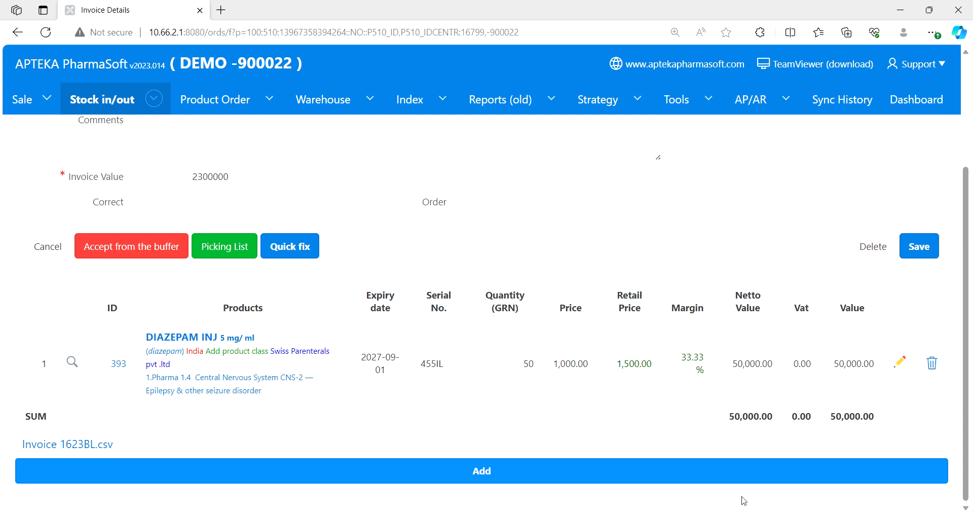
{"action": "left_click", "coordinate": [490, 472]}
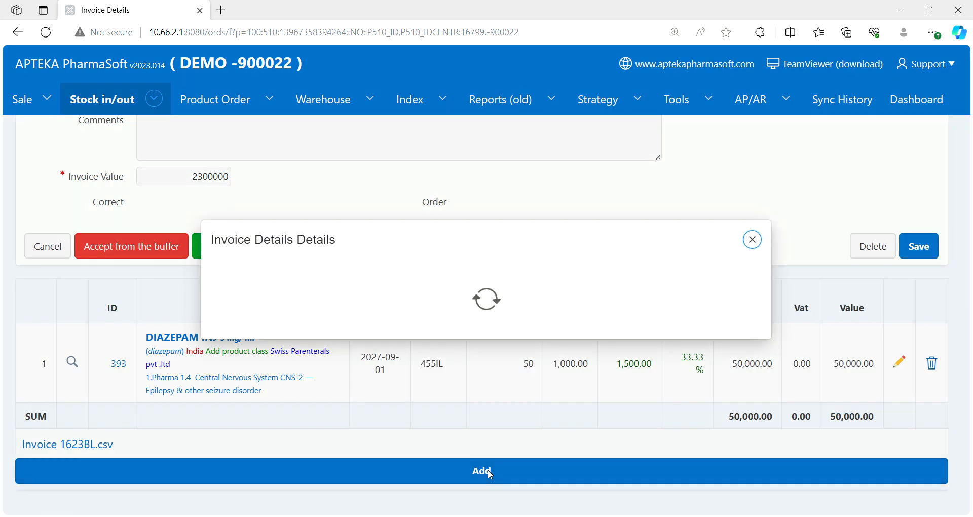
{"action": "left_click", "coordinate": [372, 162]}
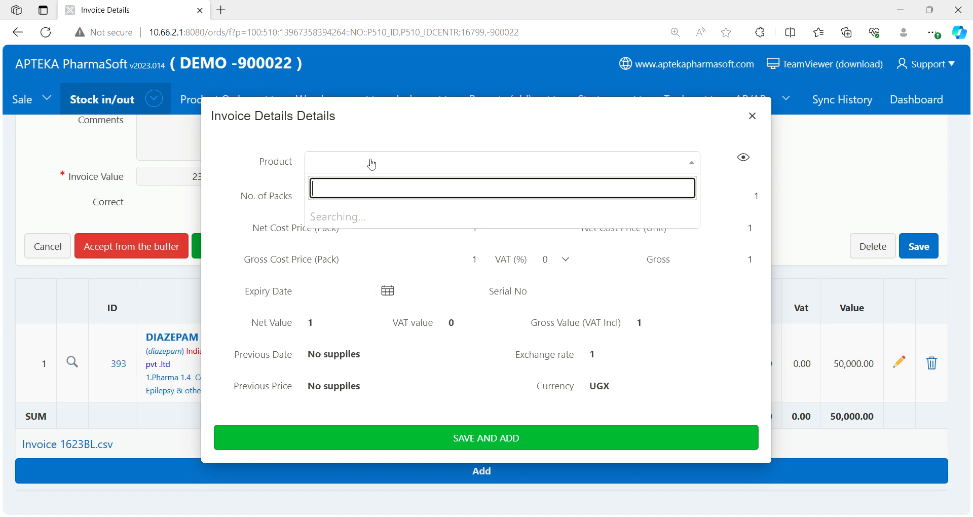
{"action": "type", "text": "D"}
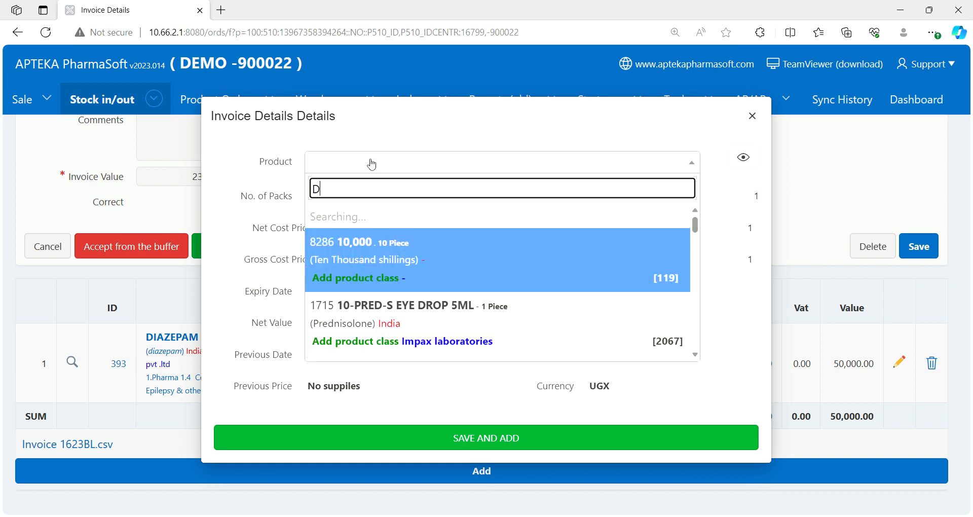
{"action": "type", "text": "I"}
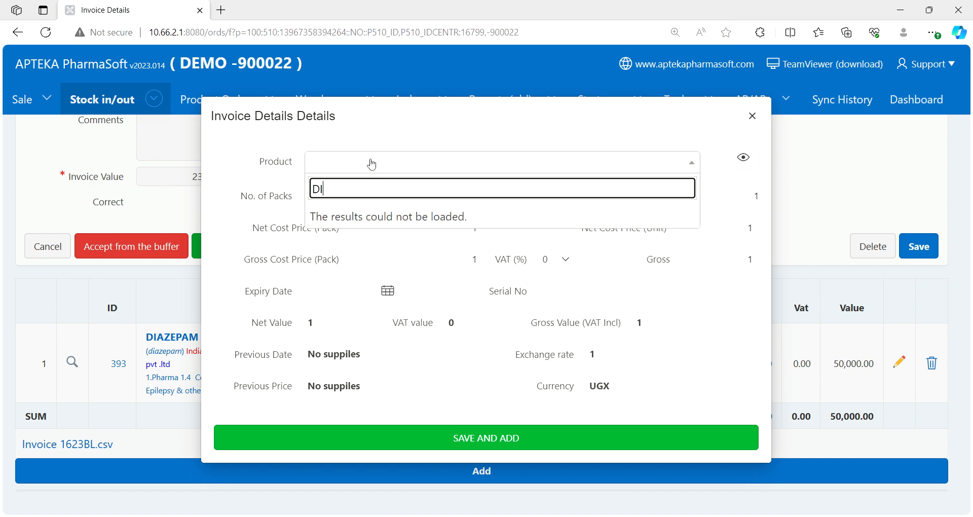
{"action": "type", "text": "CLO"}
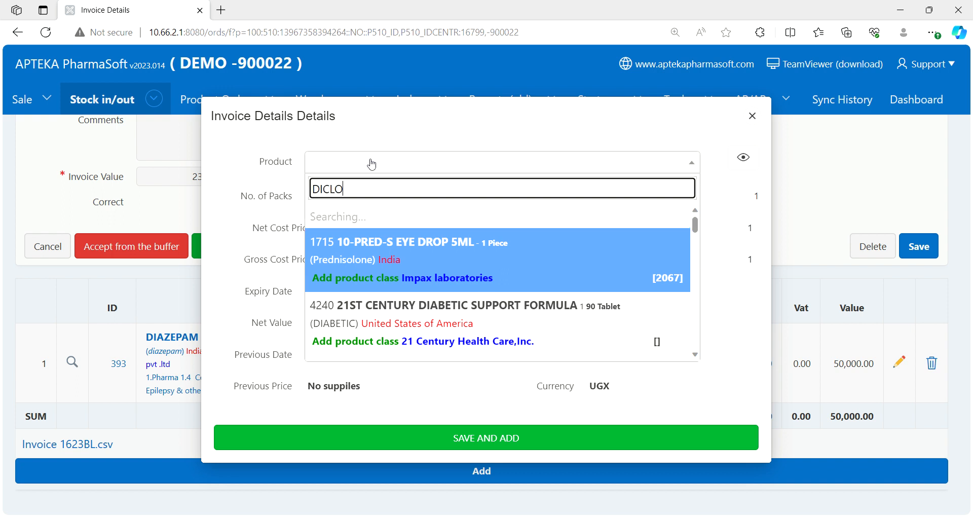
{"action": "type", "text": "FENAC"}
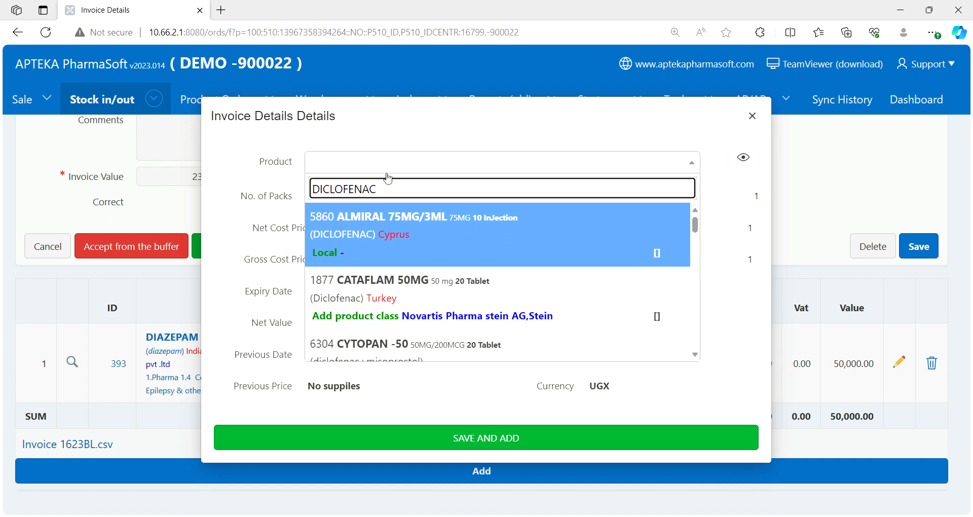
- Choose DICLOFENAC 75MG INJ INDIA, 75 mg/3 ml, 1 injection, as the product of the new line
{"action": "key", "text": "Down"}
{"action": "key", "text": "Down"}
{"action": "key", "text": "Down"}
{"action": "key", "text": "Down"}
{"action": "key", "text": "Down"}
{"action": "key", "text": "Down"}
{"action": "key", "text": "Down"}
{"action": "key", "text": "Down"}
{"action": "key", "text": "Down"}
{"action": "key", "text": "Down"}
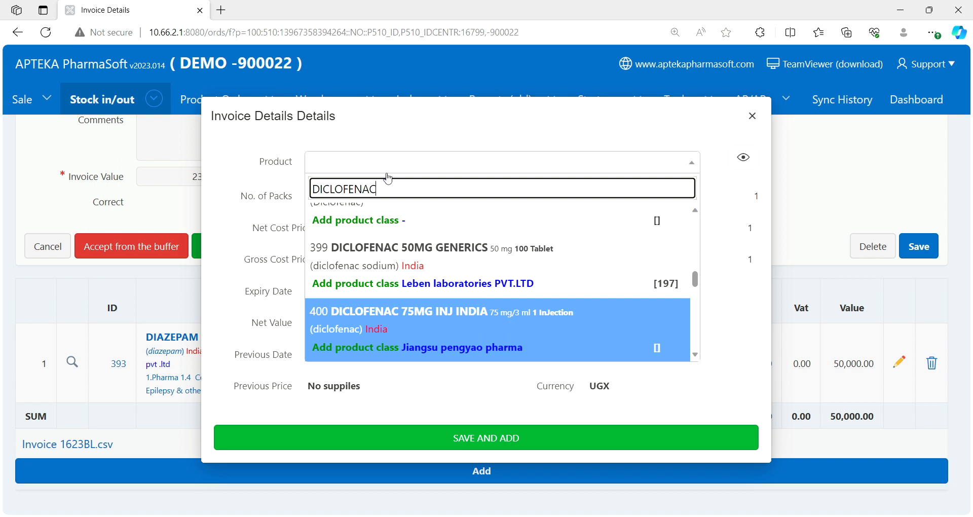
{"action": "key", "text": "Return"}
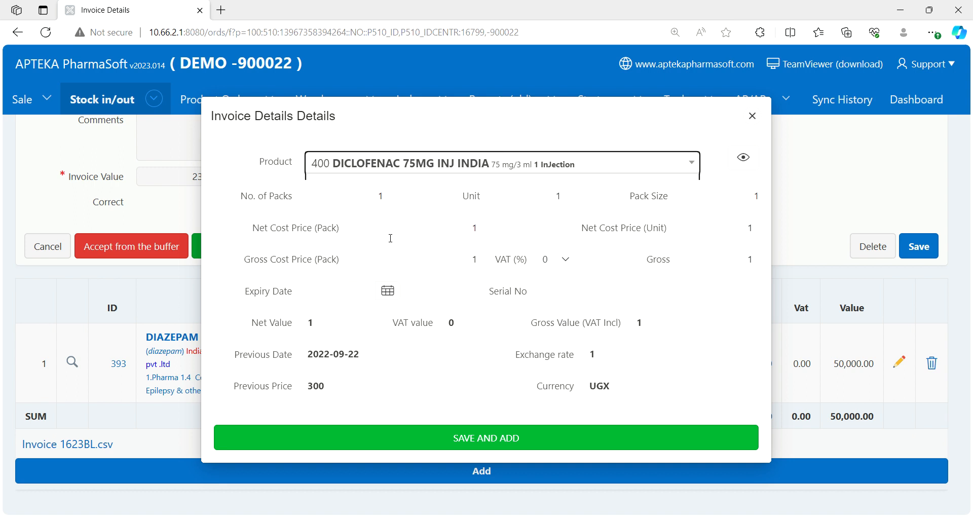
- Set the diclofenac line to 20 packs with a net cost price of 600 per pack
{"action": "left_click", "coordinate": [373, 196]}
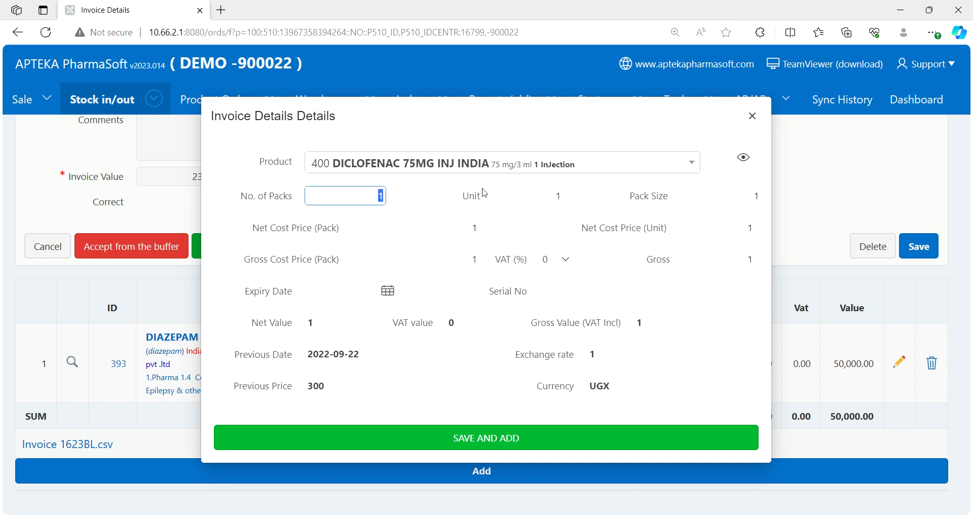
{"action": "left_click", "coordinate": [505, 220]}
{"action": "left_click", "coordinate": [381, 196]}
{"action": "key", "text": "BackSpace"}
{"action": "type", "text": "20"}
{"action": "left_click", "coordinate": [523, 225]}
{"action": "left_click", "coordinate": [475, 231]}
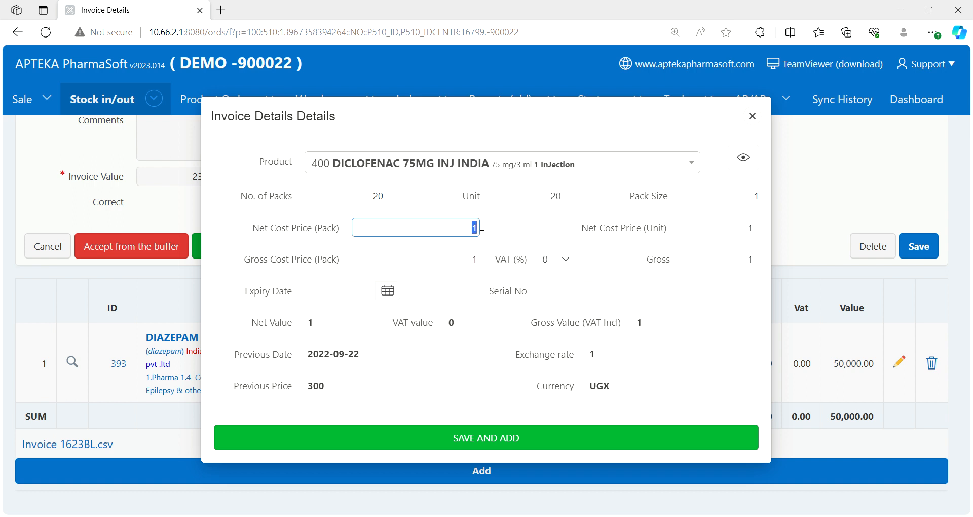
{"action": "type", "text": "600"}
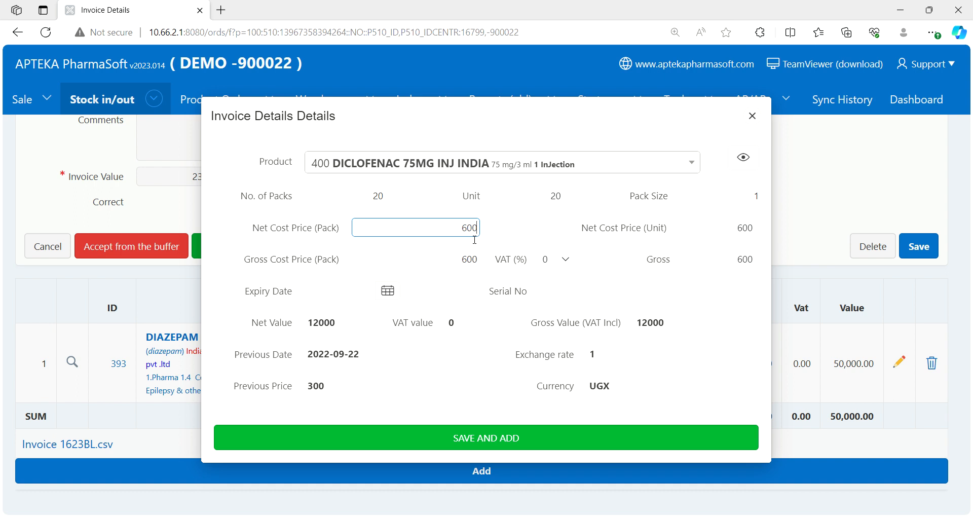
- Check the diclofenac line's pack size, net cost price per pack, unit quantity and gross value including VAT
{"action": "left_click_drag", "start_coordinate": [459, 235], "coordinate": [485, 236]}
{"action": "left_click_drag", "start_coordinate": [751, 201], "coordinate": [765, 198]}
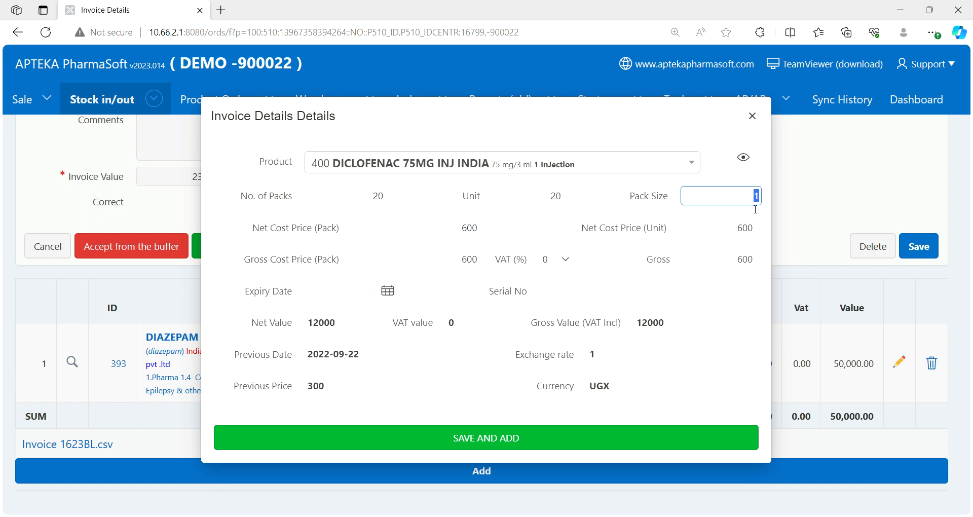
{"action": "left_click", "coordinate": [462, 236]}
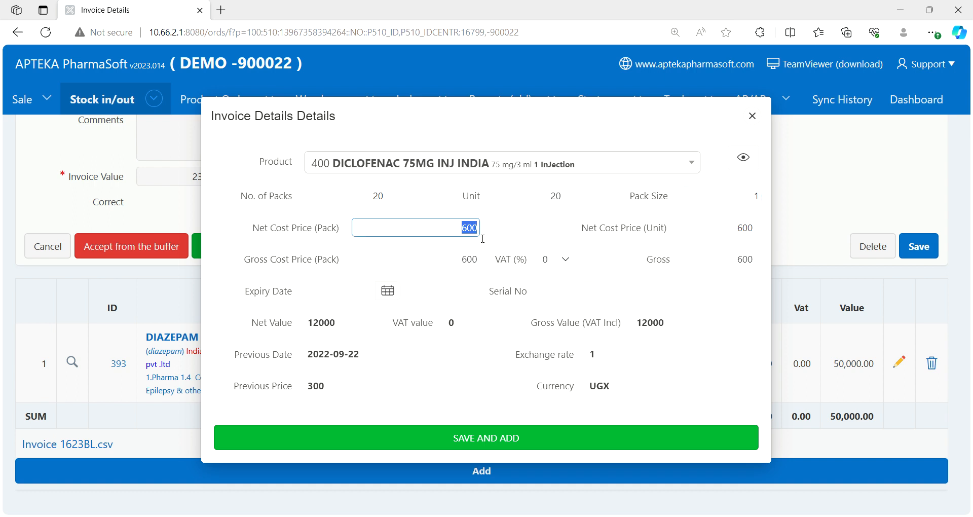
{"action": "left_click", "coordinate": [722, 201]}
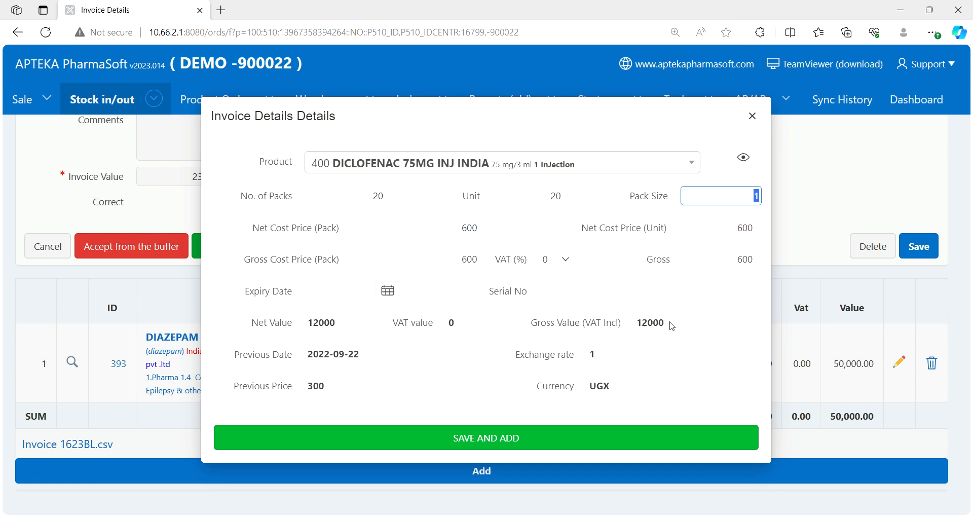
{"action": "double_click", "coordinate": [638, 322]}
{"action": "left_click", "coordinate": [665, 347]}
{"action": "double_click", "coordinate": [553, 202]}
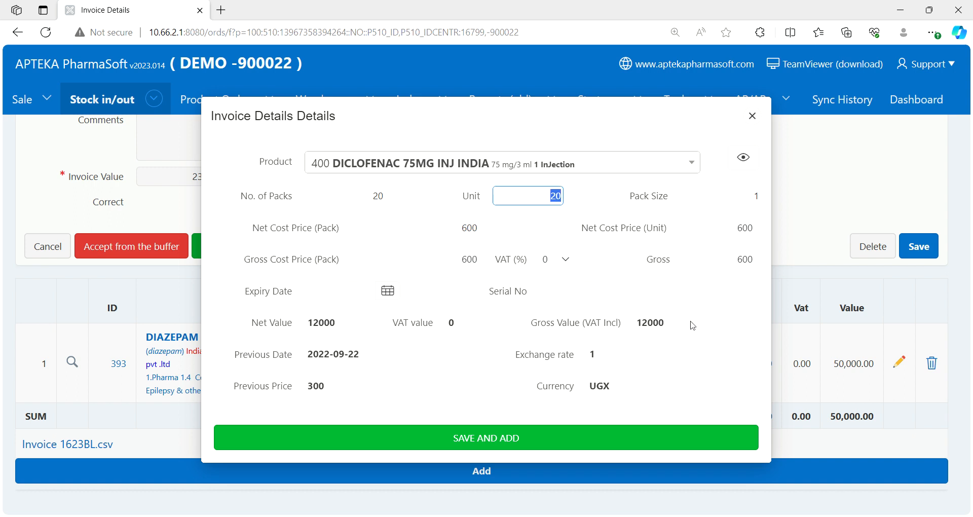
- Set the expiry date of the diclofenac injection to 2028-02-01
{"action": "left_click", "coordinate": [345, 294]}
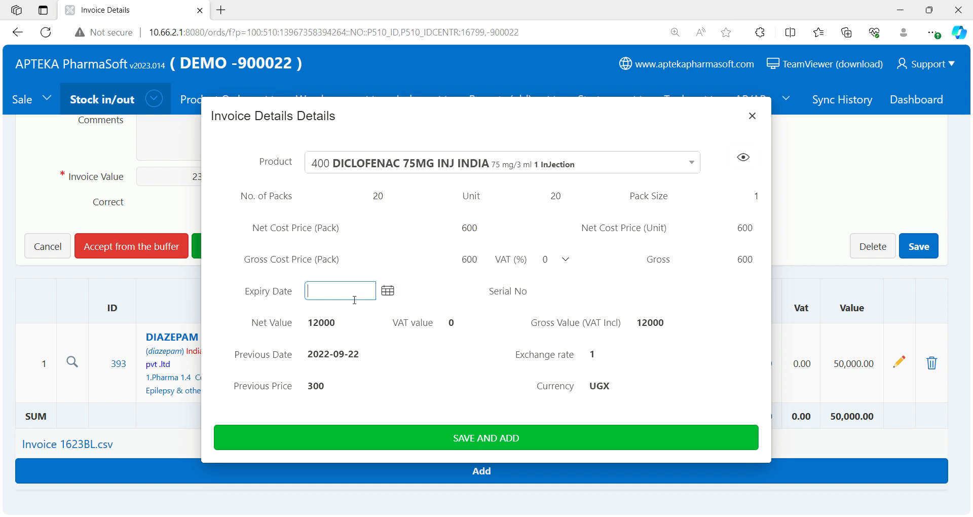
{"action": "type", "text": "2028"}
{"action": "type", "text": "-02-01"}
- Enter serial number LKK4 for the diclofenac injection and save the line to the invoice
{"action": "left_click", "coordinate": [556, 296]}
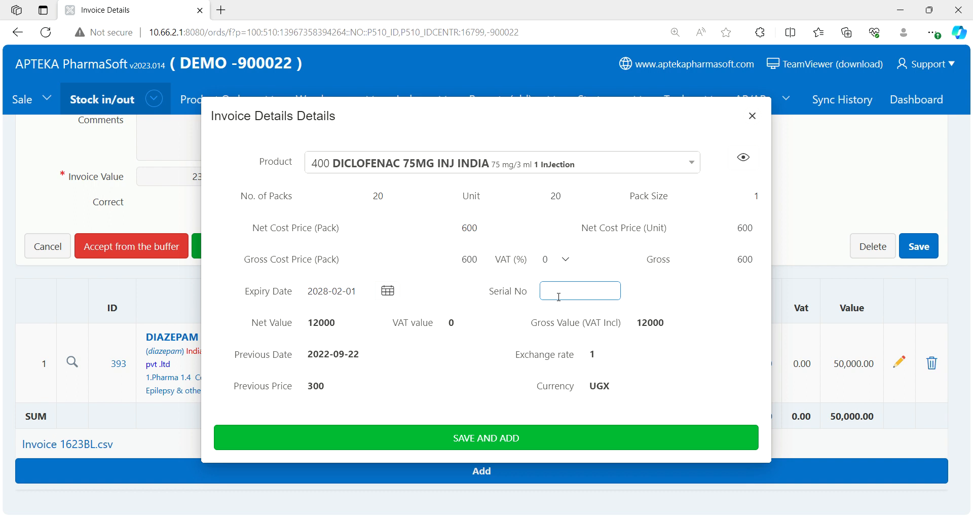
{"action": "type", "text": "LKK4"}
{"action": "left_click", "coordinate": [543, 438]}
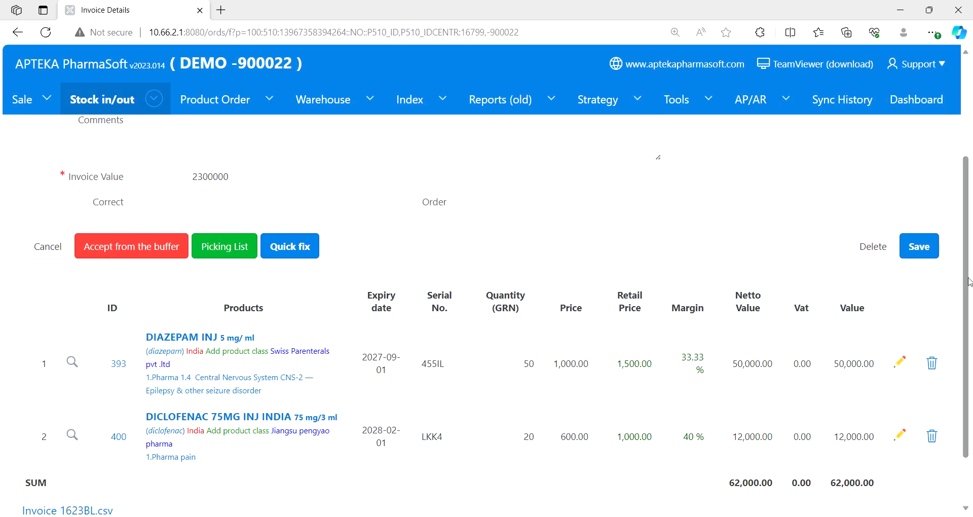
- Start a third product line on the invoice and search the products for ZINC SULPHAT
{"action": "scroll", "coordinate": [967, 287], "scroll_direction": "down", "scroll_amount": 2}
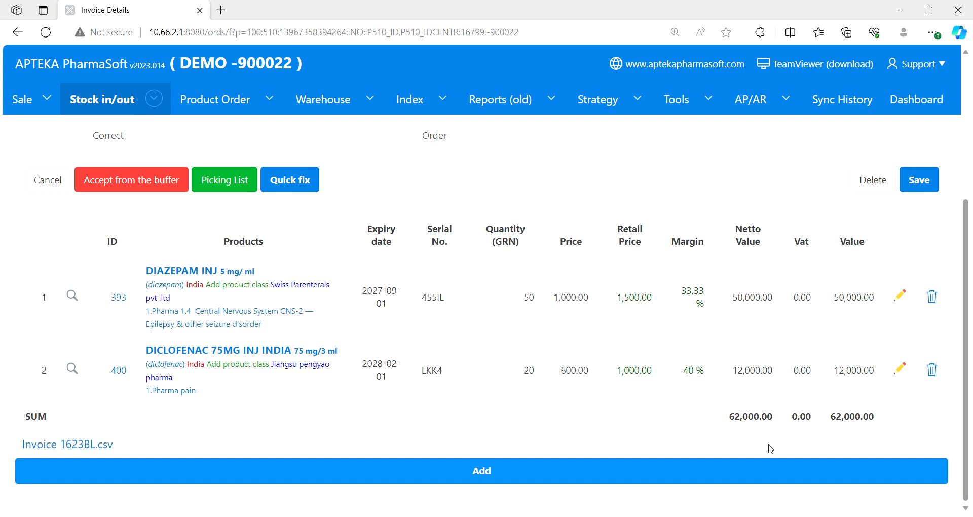
{"action": "left_click", "coordinate": [507, 474]}
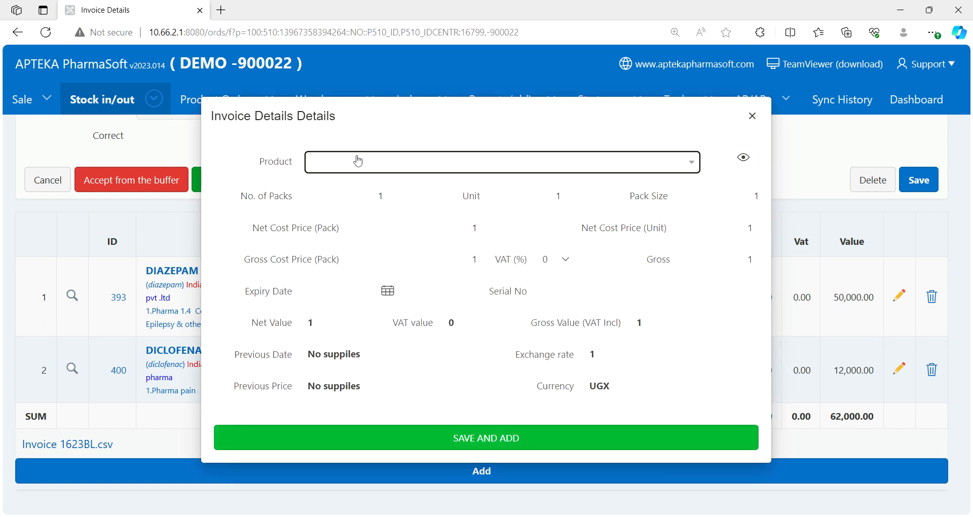
{"action": "left_click", "coordinate": [353, 169]}
{"action": "type", "text": "ZIN"}
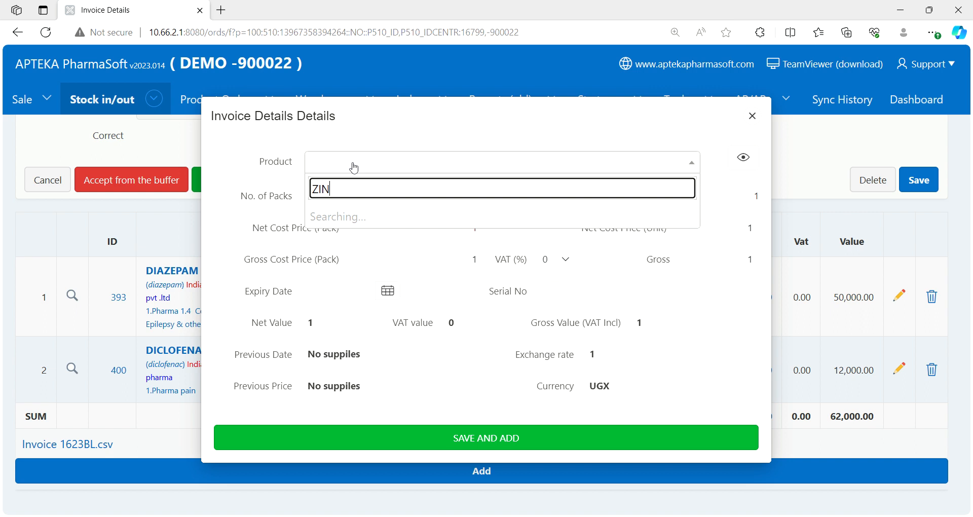
{"action": "type", "text": "C SULPHAT"}
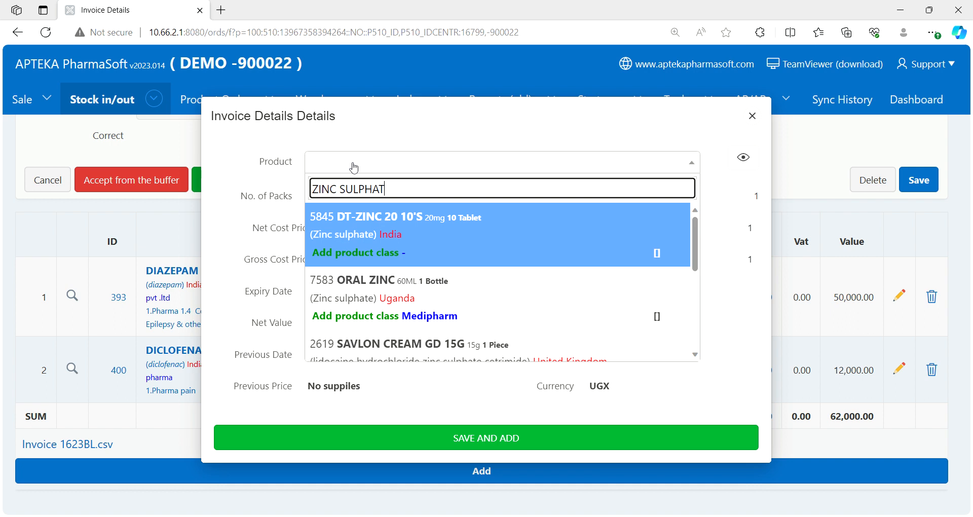
- Choose ZINC SULPHATE 20MG (TOTO ZINC), 20mg, 100 tablets, as the product of the third line
{"action": "key", "text": "Down"}
{"action": "key", "text": "Down"}
{"action": "key", "text": "Down"}
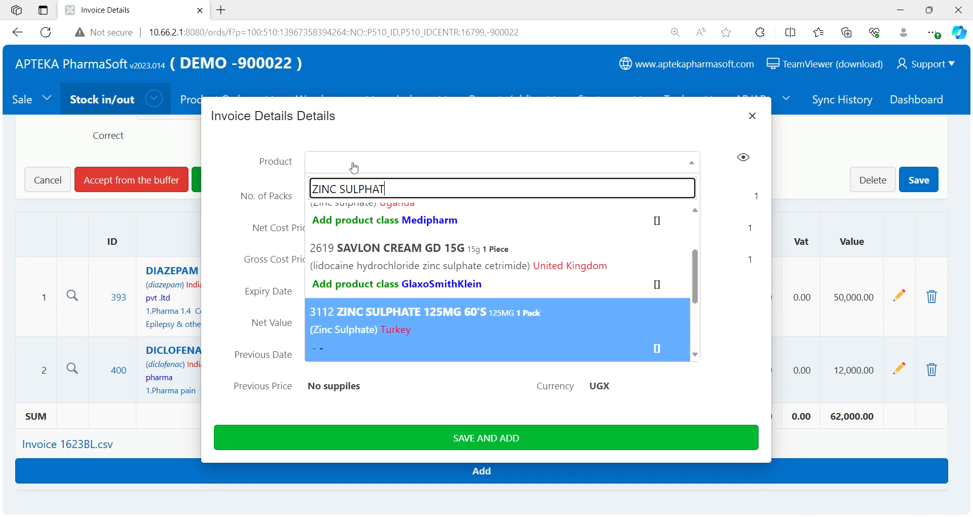
{"action": "key", "text": "Down"}
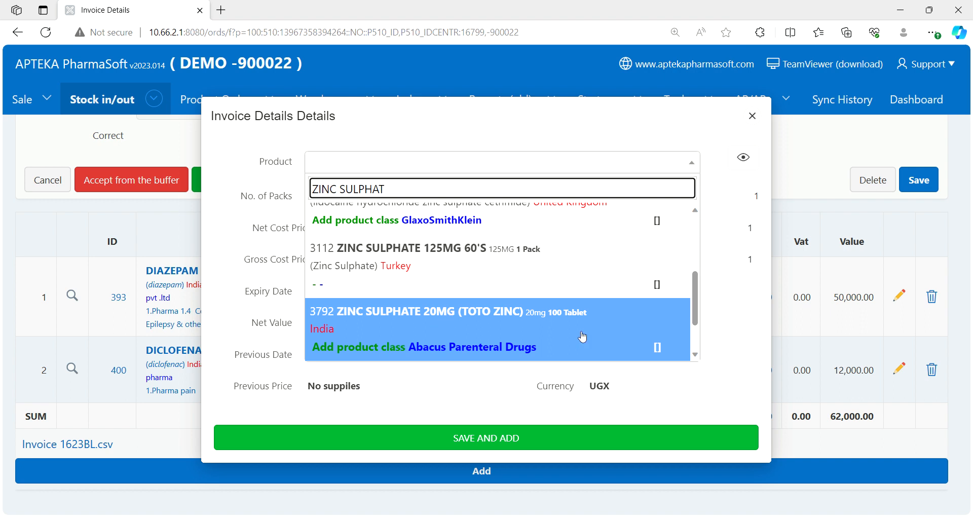
{"action": "left_click", "coordinate": [492, 337]}
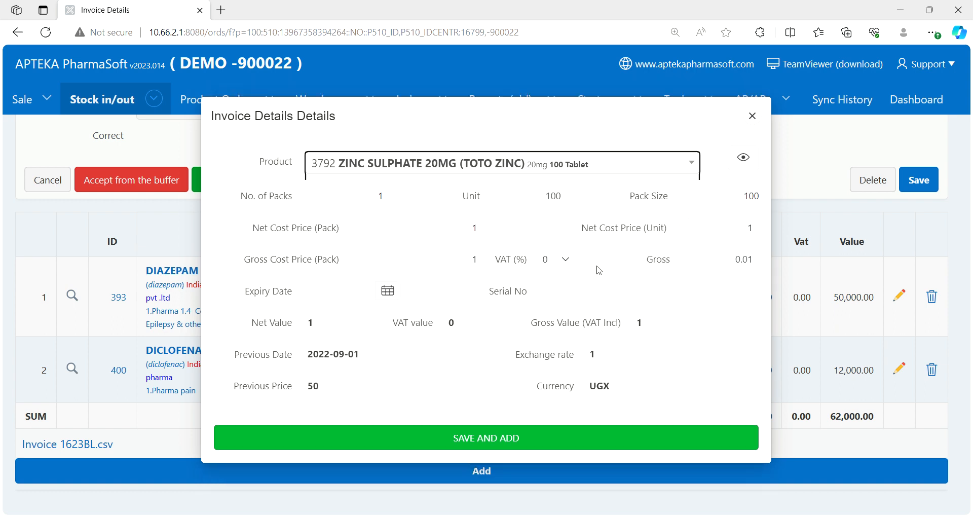
- Set the unit quantity of the zinc sulphate line to 20
{"action": "double_click", "coordinate": [374, 208]}
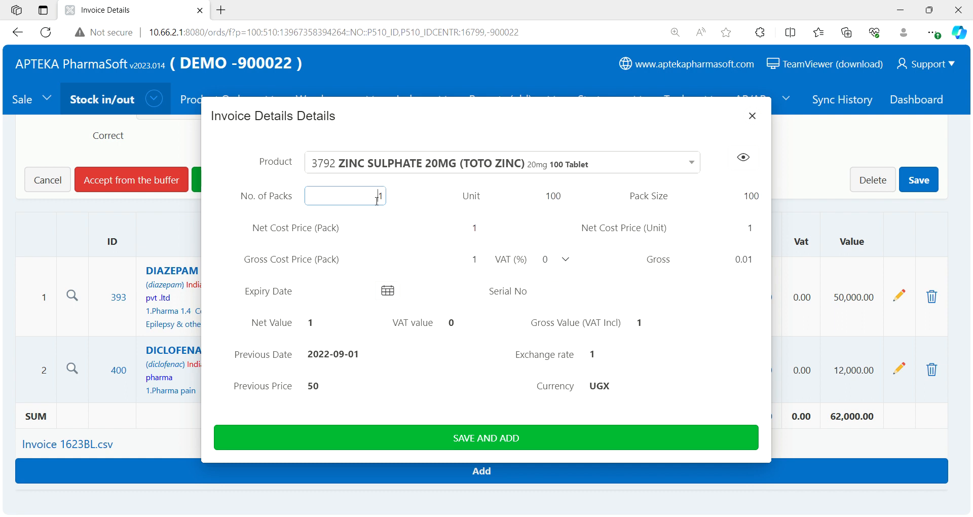
{"action": "left_click", "coordinate": [391, 212]}
{"action": "double_click", "coordinate": [548, 199]}
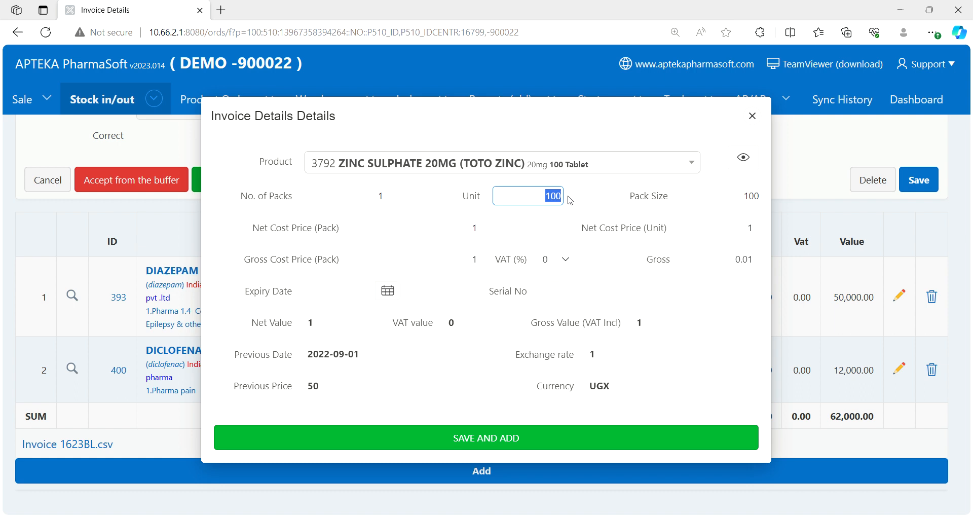
{"action": "left_click", "coordinate": [578, 209]}
{"action": "left_click_drag", "start_coordinate": [543, 202], "coordinate": [568, 200]}
{"action": "type", "text": "20"}
{"action": "left_click", "coordinate": [544, 227]}
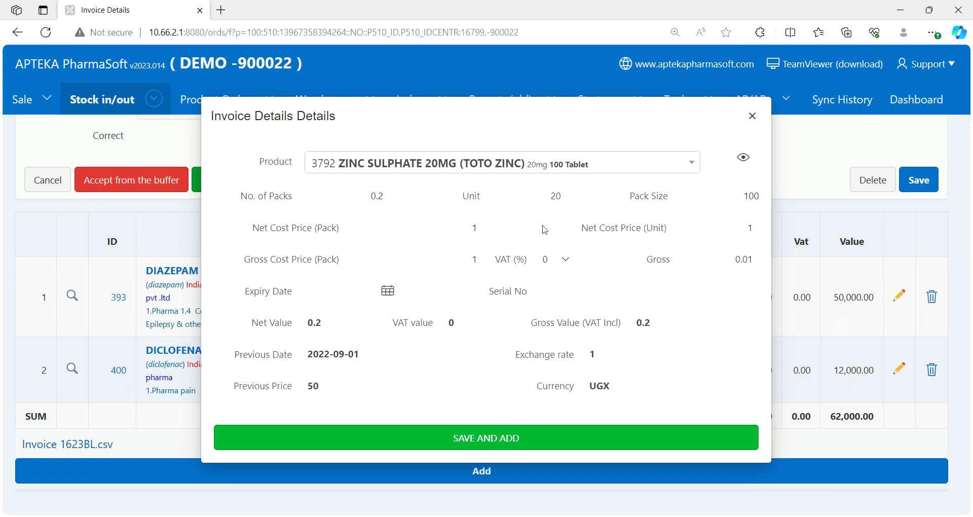
- Set the zinc sulphate line to 3 packs with a net cost price of 60000 per pack
{"action": "left_click_drag", "start_coordinate": [355, 189], "coordinate": [405, 192]}
{"action": "type", "text": "3"}
{"action": "left_click", "coordinate": [515, 214]}
{"action": "left_click", "coordinate": [472, 231]}
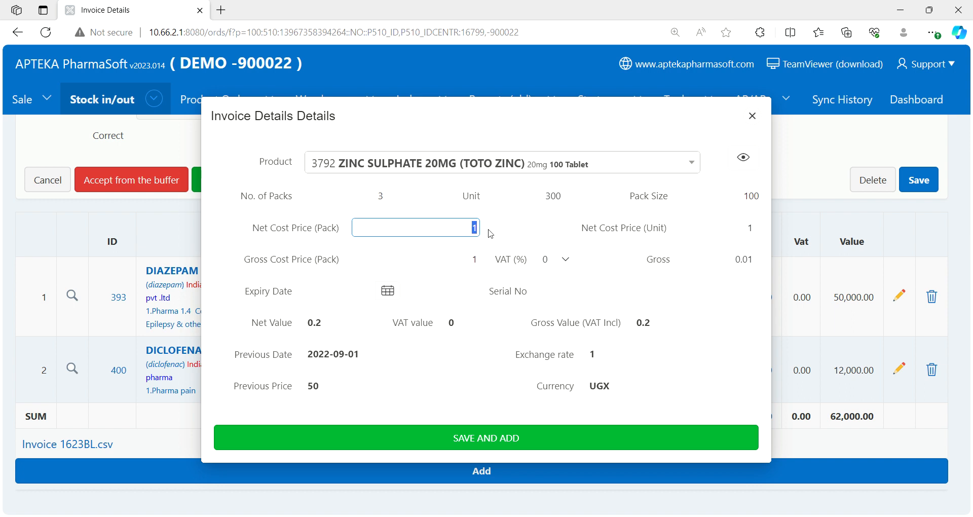
{"action": "type", "text": "60000"}
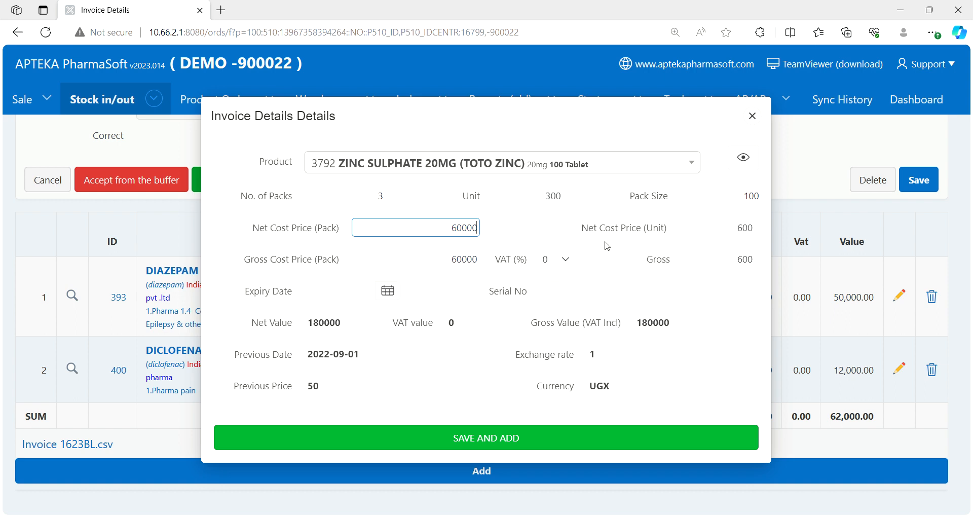
{"action": "left_click", "coordinate": [753, 200]}
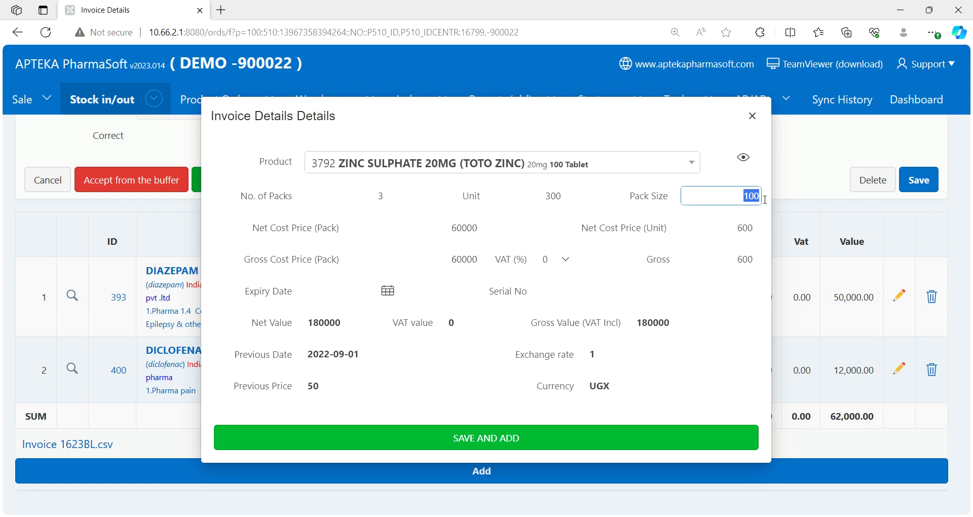
{"action": "left_click", "coordinate": [448, 233]}
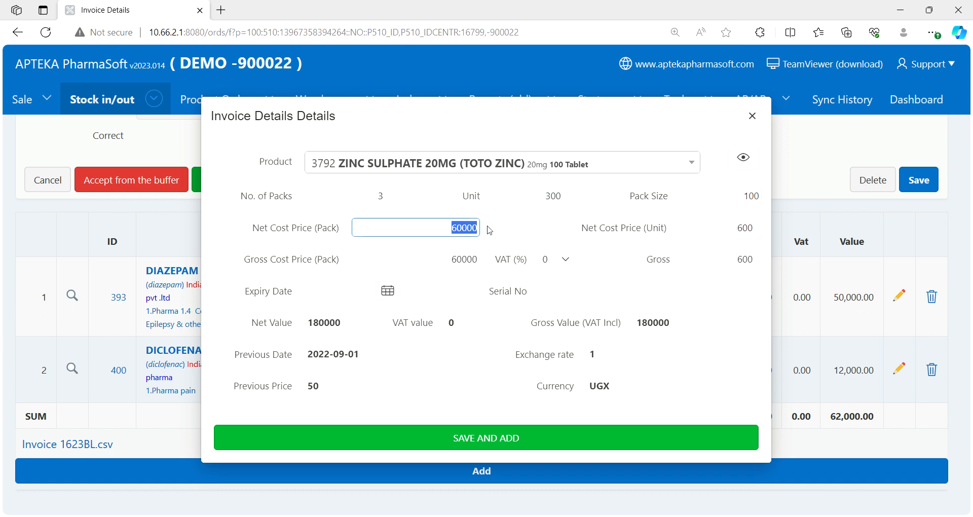
- Set the expiry date of the zinc sulphate tablets to 2029-03-01 and open the serial number for entry
{"action": "left_click", "coordinate": [342, 291]}
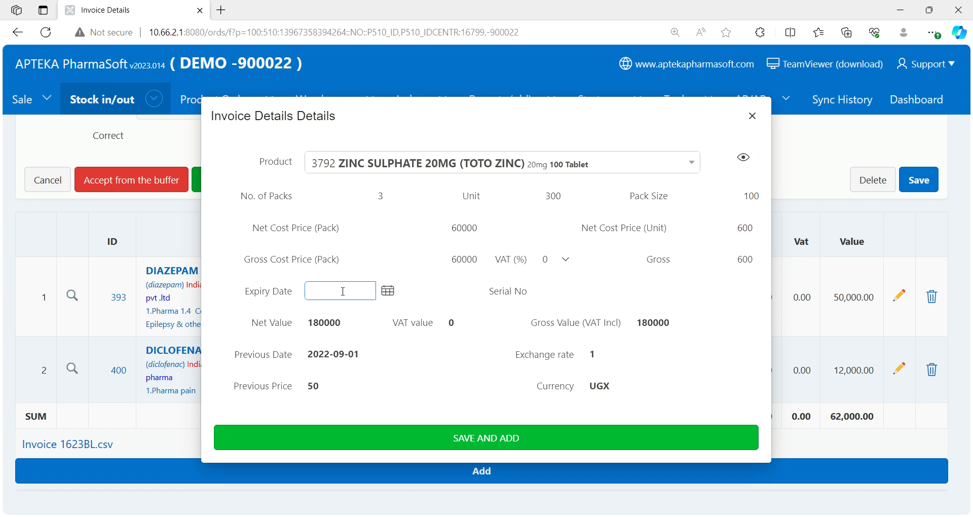
{"action": "type", "text": "2029-03-01"}
{"action": "left_click", "coordinate": [594, 294]}
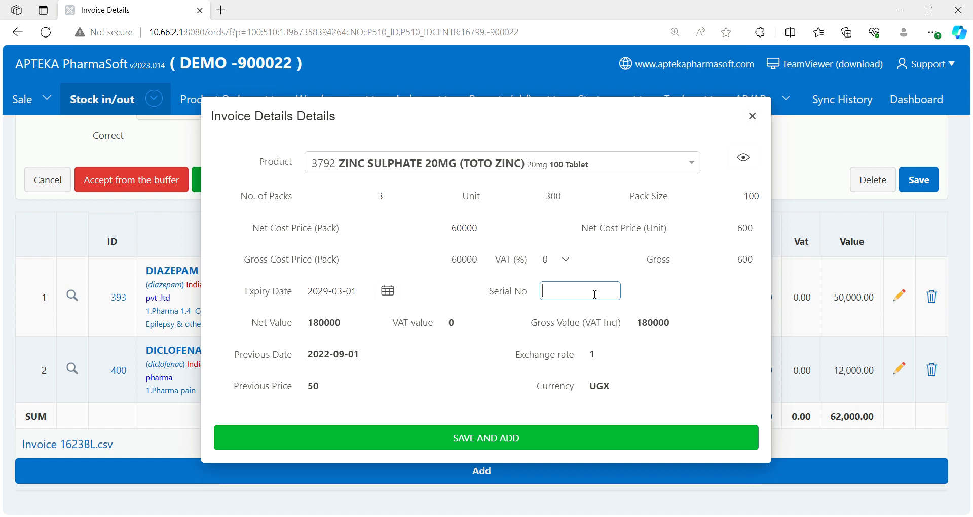
- Enter 789H5 as the serial number of the zinc sulphate line and save the line to the invoice
{"action": "type", "text": "789H5"}
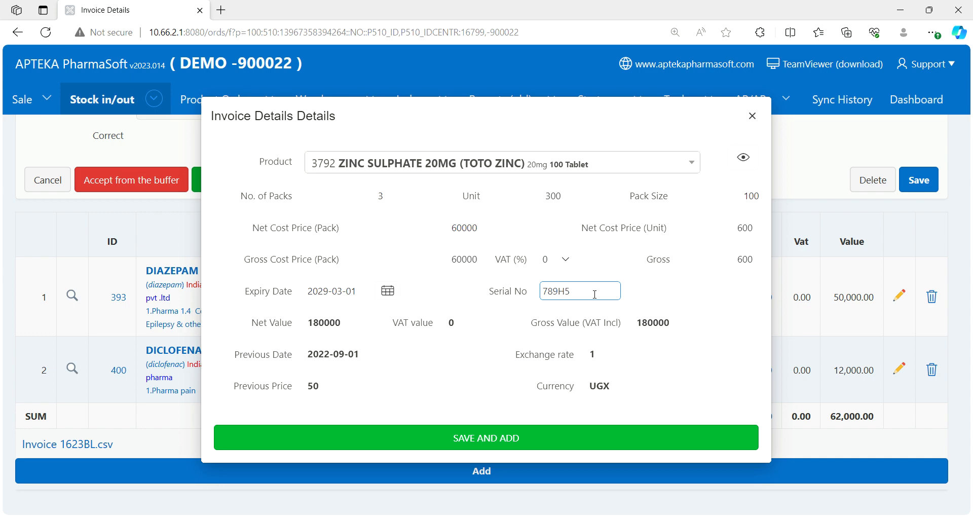
{"action": "left_click", "coordinate": [528, 442]}
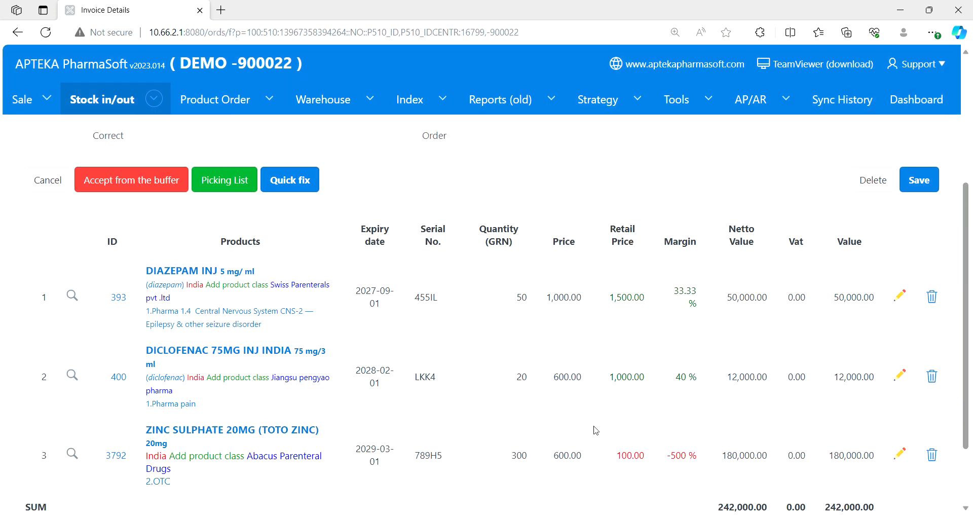
- Examine the margin of the zinc sulphate line and open its product record to check the retail price
{"action": "scroll", "coordinate": [965, 380], "scroll_direction": "down", "scroll_amount": 2}
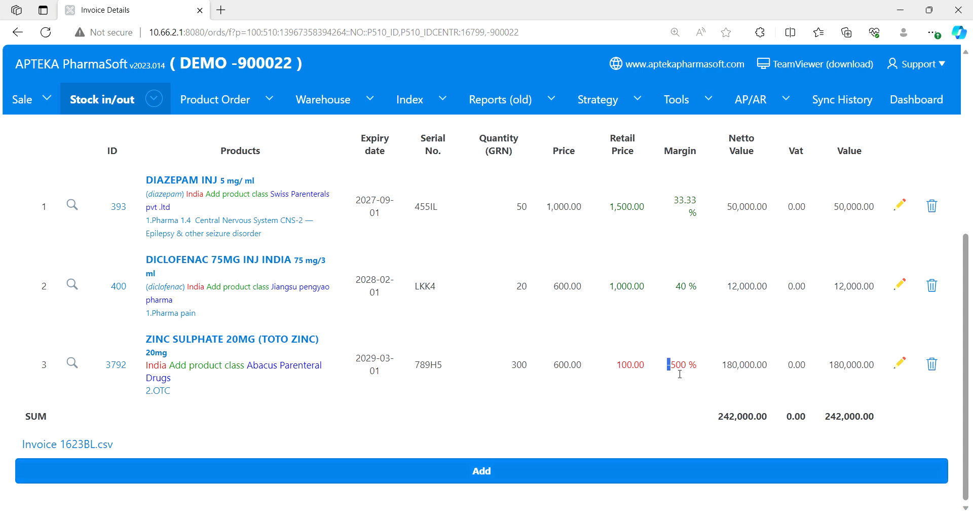
{"action": "left_click_drag", "start_coordinate": [672, 368], "coordinate": [703, 381]}
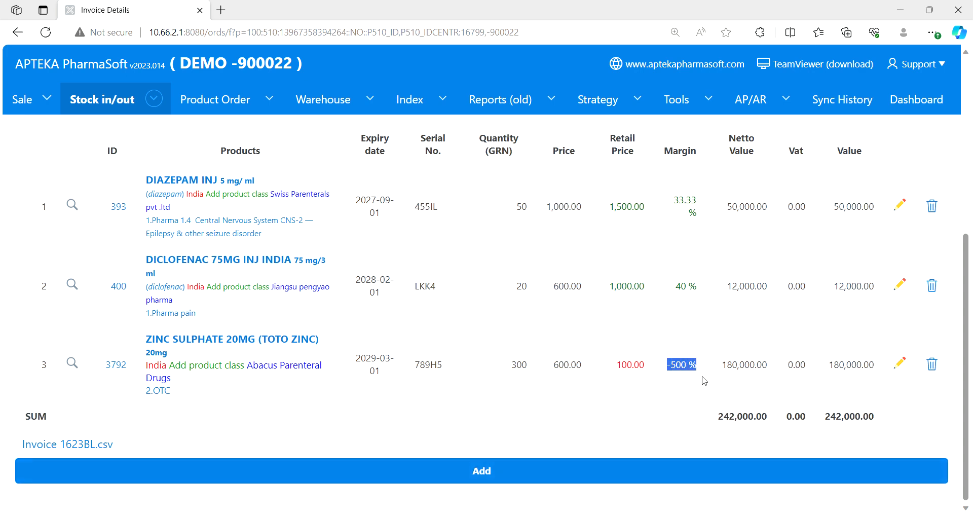
{"action": "left_click", "coordinate": [666, 375]}
{"action": "left_click", "coordinate": [268, 342]}
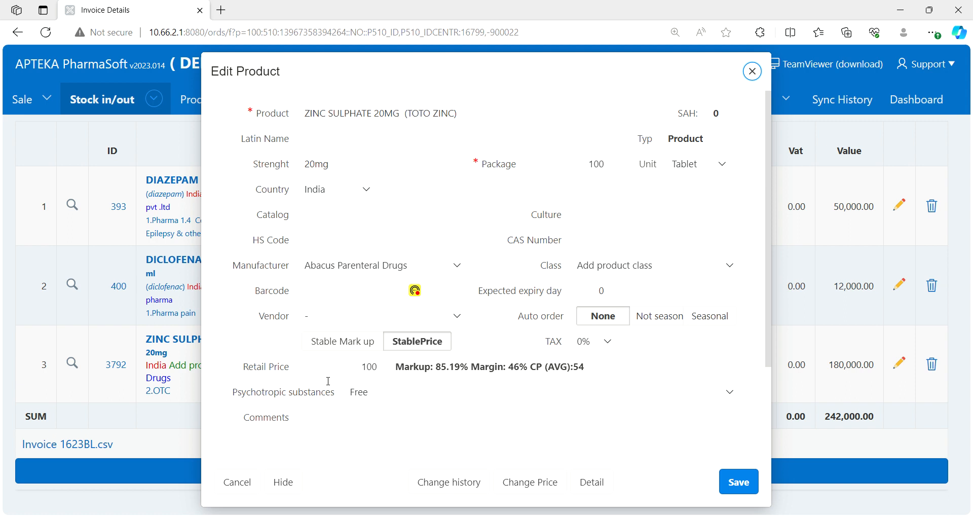
{"action": "double_click", "coordinate": [360, 373]}
{"action": "left_click", "coordinate": [384, 379]}
- Compare the package size with the retail price in the zinc sulphate product record and save the record without changes
{"action": "left_click_drag", "start_coordinate": [589, 165], "coordinate": [610, 174]}
{"action": "left_click", "coordinate": [595, 174]}
{"action": "mouse_move", "coordinate": [597, 177]}
{"action": "left_mouse_down"}
{"action": "mouse_move", "coordinate": [611, 179]}
{"action": "mouse_move", "coordinate": [589, 170]}
{"action": "mouse_move", "coordinate": [611, 172]}
{"action": "left_mouse_up"}
{"action": "left_click", "coordinate": [590, 173]}
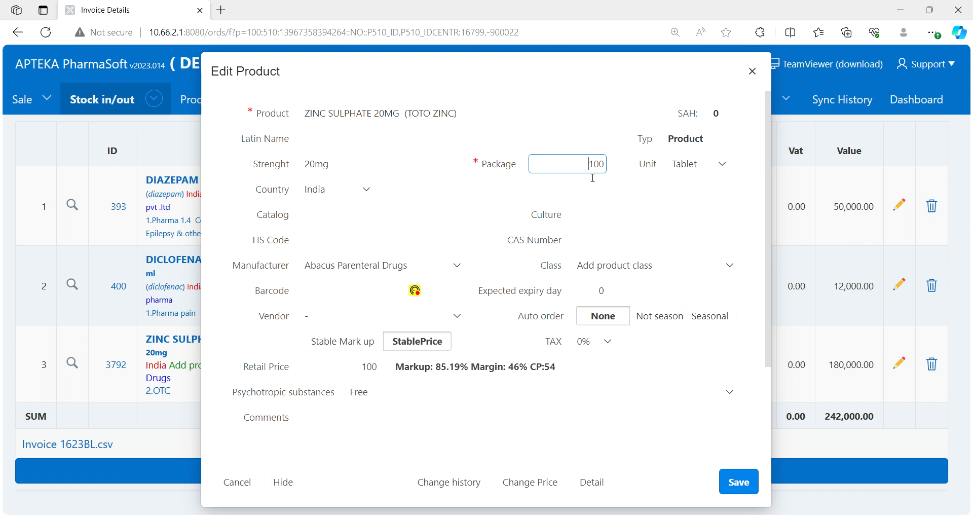
{"action": "left_click", "coordinate": [363, 367]}
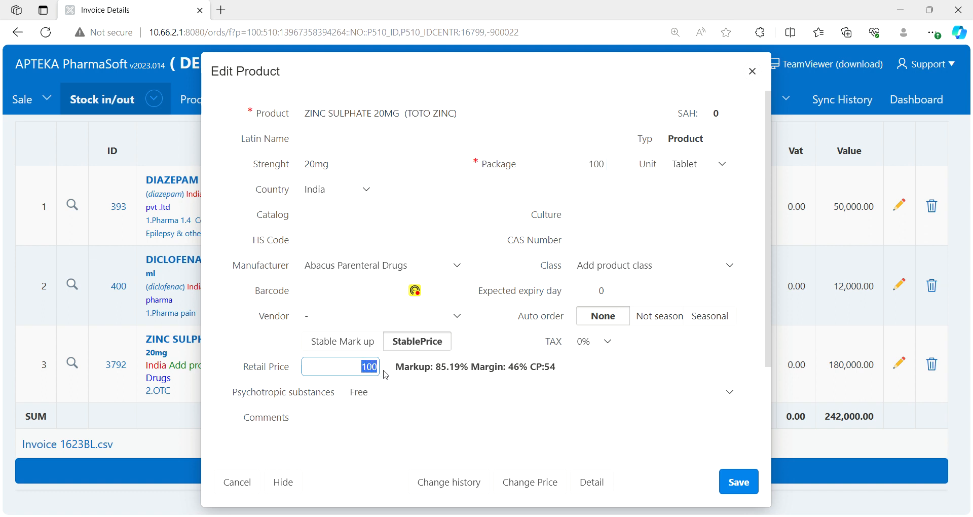
{"action": "left_click", "coordinate": [389, 379]}
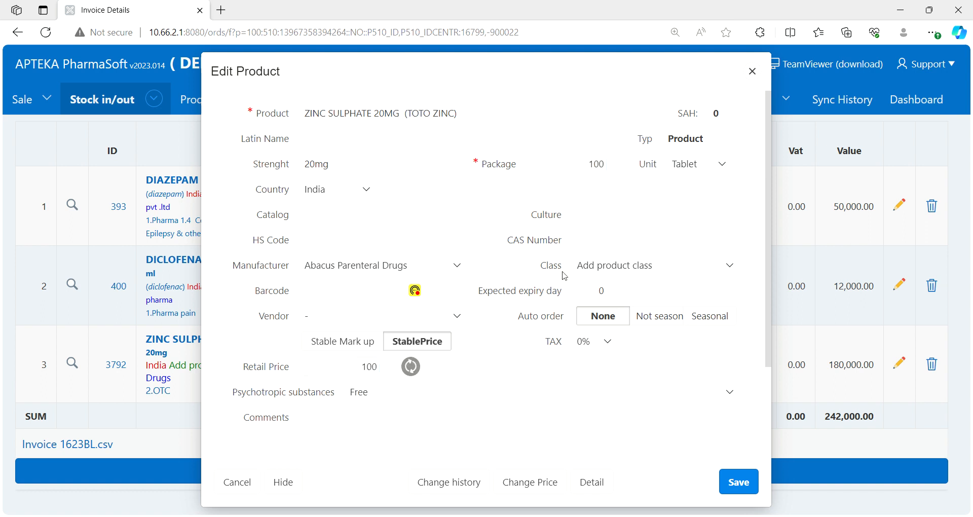
{"action": "left_click", "coordinate": [590, 167]}
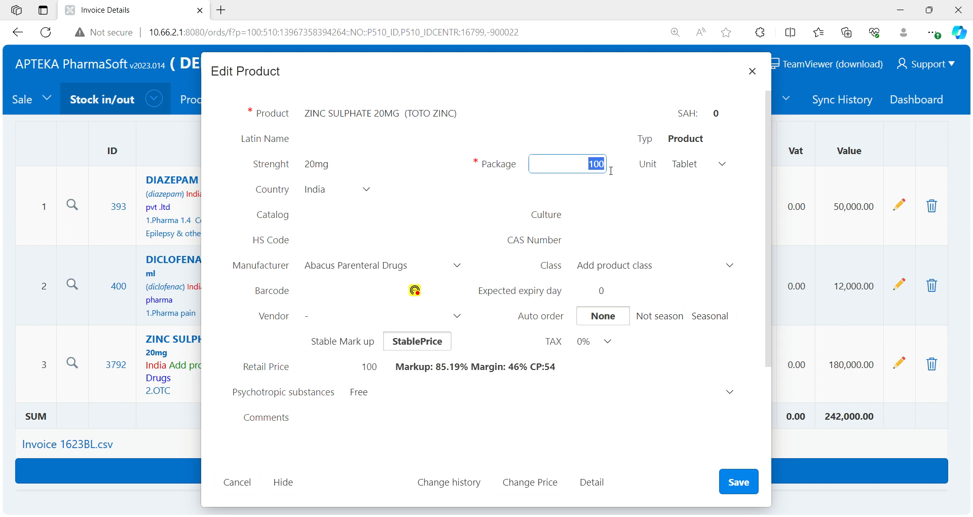
{"action": "left_click", "coordinate": [368, 371]}
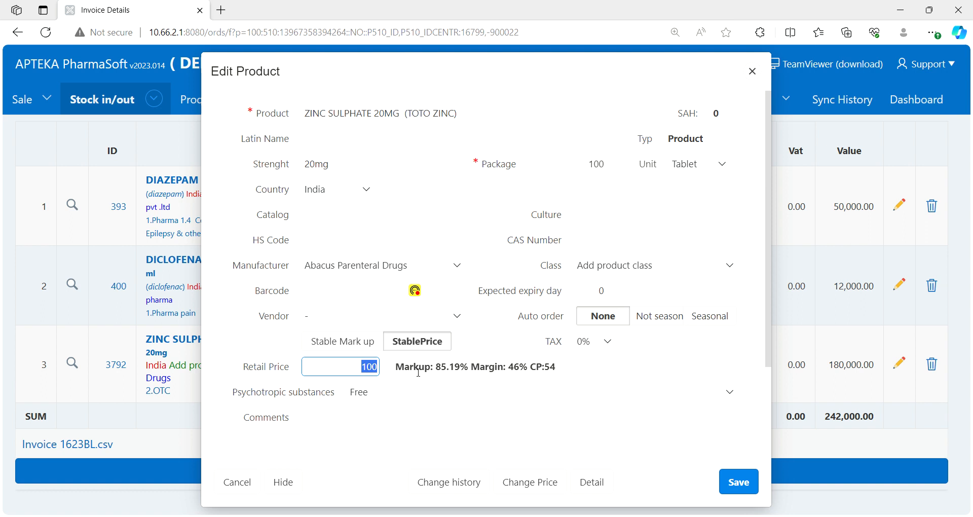
{"action": "left_click", "coordinate": [486, 341]}
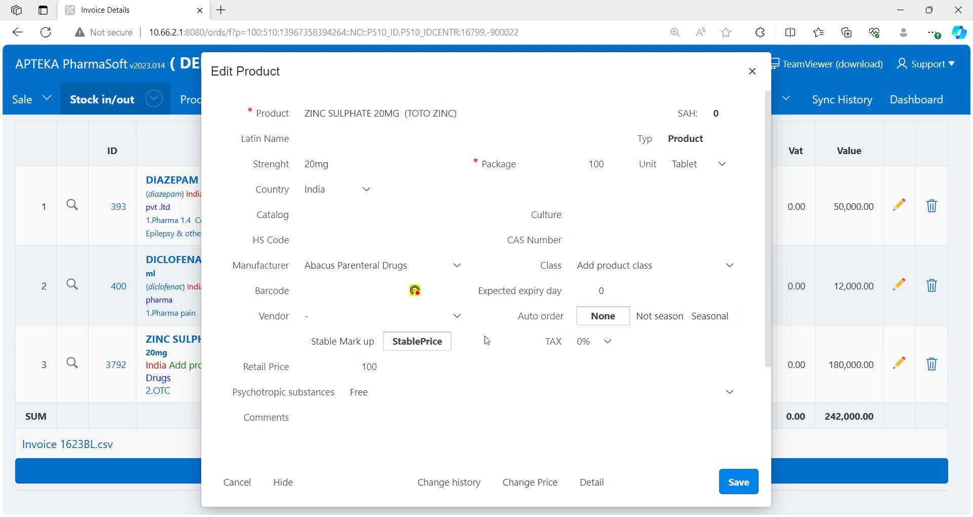
{"action": "left_click", "coordinate": [741, 488]}
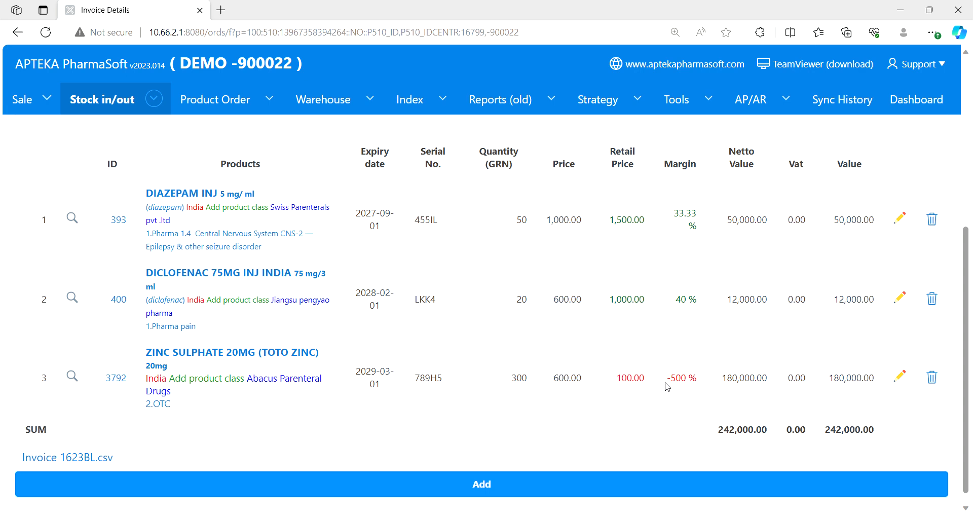
- Correct the net cost price per pack of the zinc sulphate line to 6000 and save the line
{"action": "left_click", "coordinate": [904, 380]}
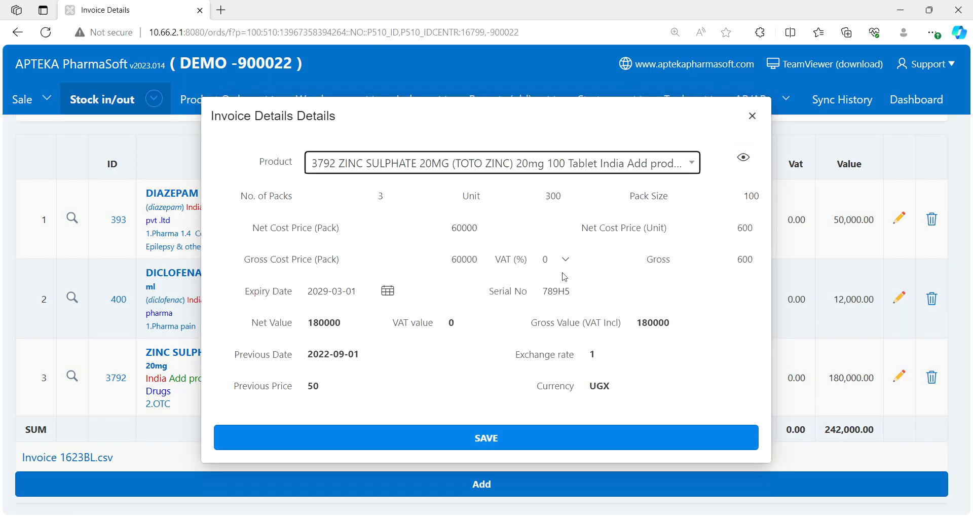
{"action": "left_click", "coordinate": [484, 232]}
{"action": "key", "text": "BackSpace"}
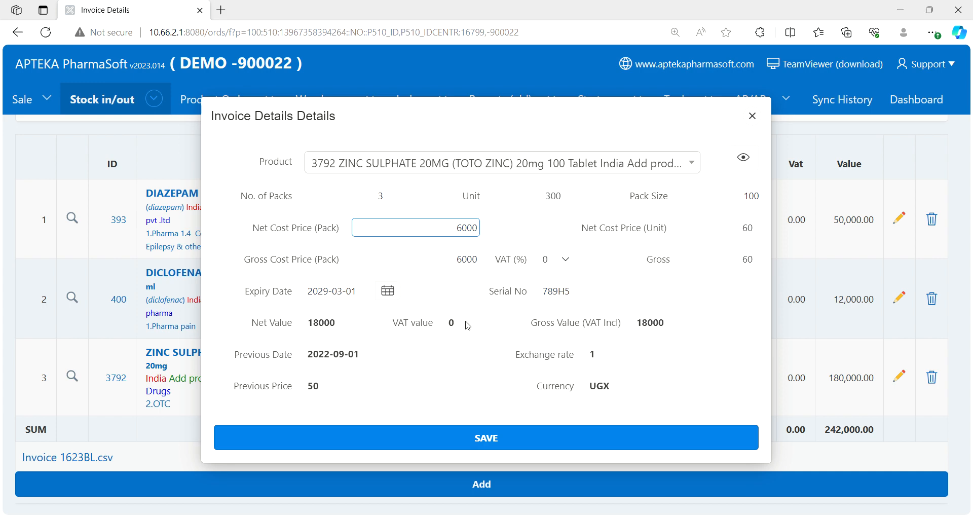
{"action": "left_click", "coordinate": [510, 444]}
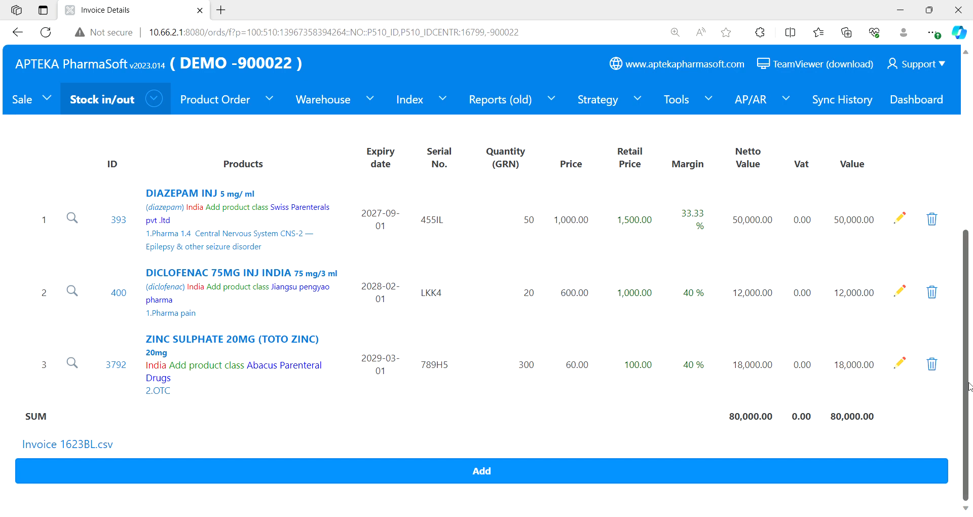
- Review the invoice lines, transfer the position totals to the document value and accept the invoice from the buffer
{"action": "left_click_drag", "start_coordinate": [967, 388], "coordinate": [967, 307]}
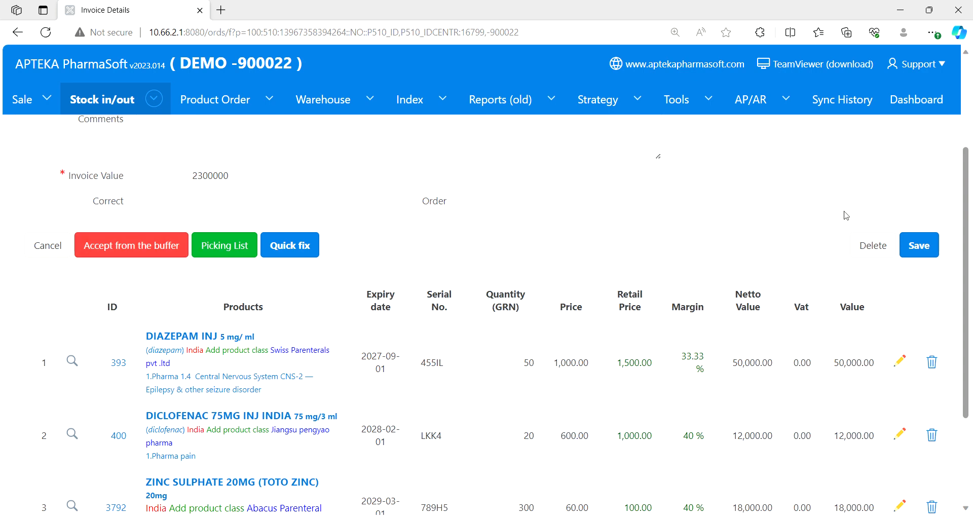
{"action": "left_click_drag", "start_coordinate": [968, 231], "coordinate": [968, 303]}
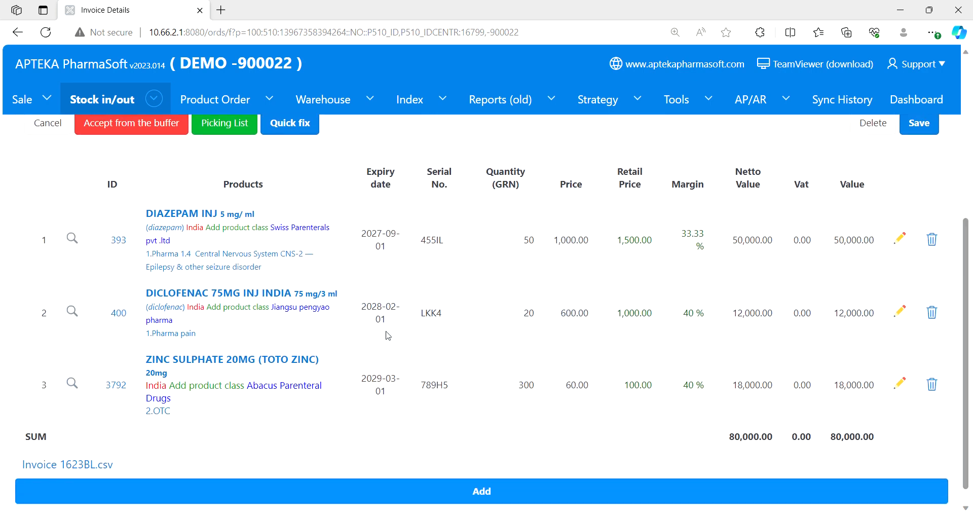
{"action": "left_click_drag", "start_coordinate": [968, 257], "coordinate": [967, 158]}
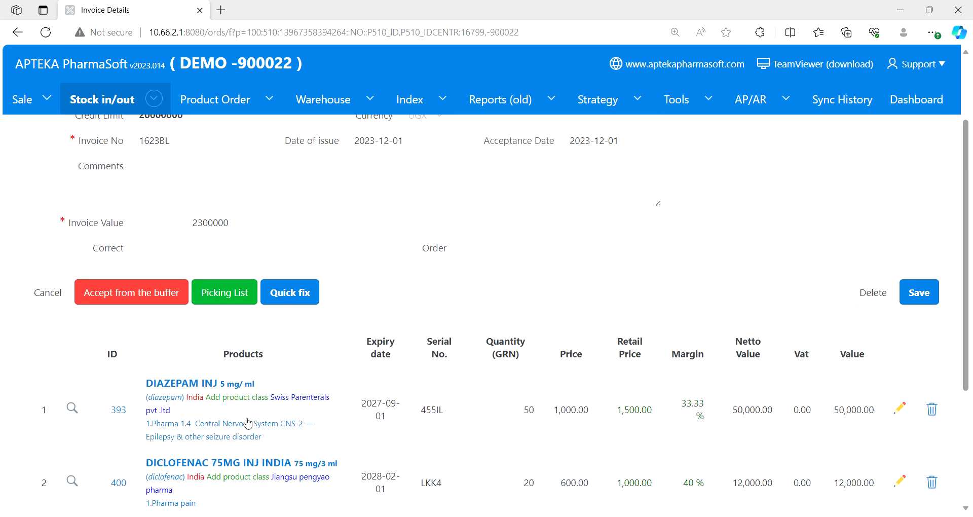
{"action": "left_click", "coordinate": [156, 299]}
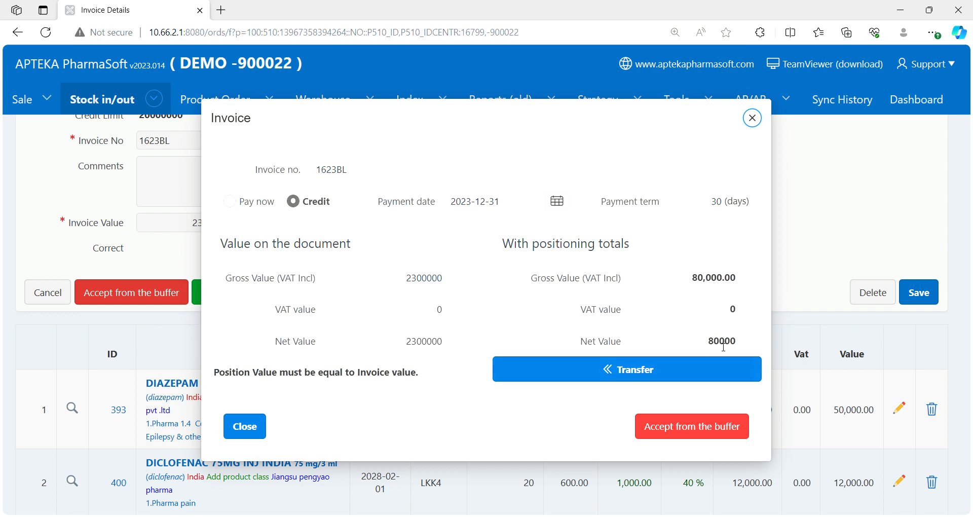
{"action": "left_click", "coordinate": [674, 375]}
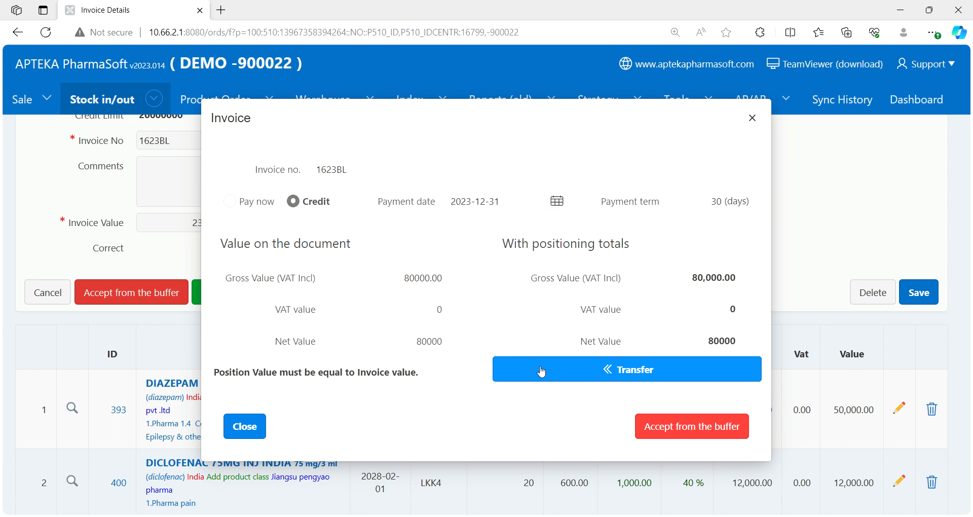
{"action": "left_click", "coordinate": [684, 436]}
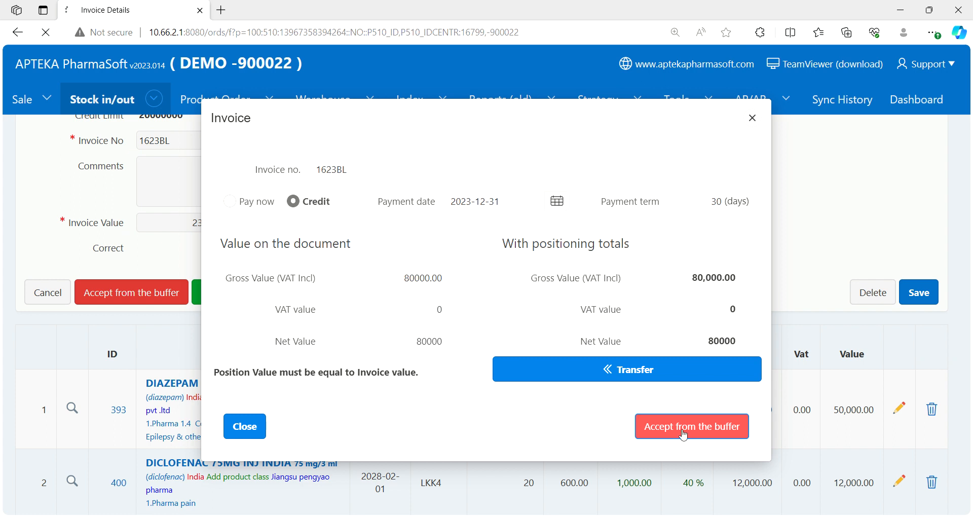